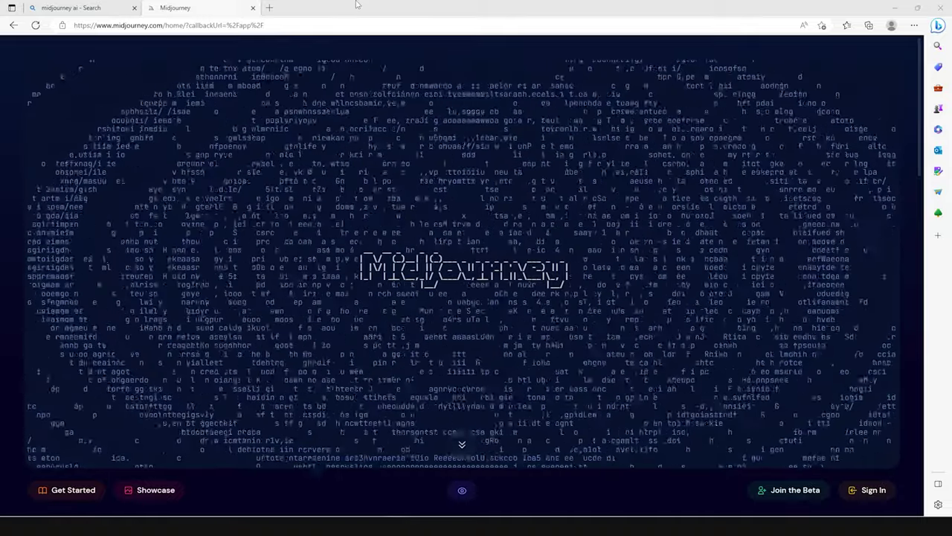
Step: Open a new browser tab next to the Midjourney home page
click(269, 8)
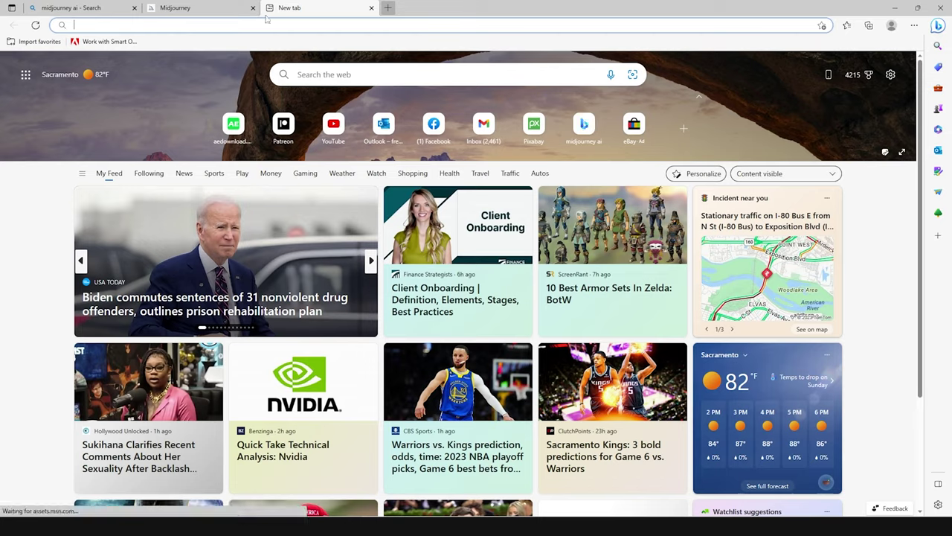
Step: Search Bing for 'lenorda ai' and log in via the app.leonardo.ai login result
click(242, 27)
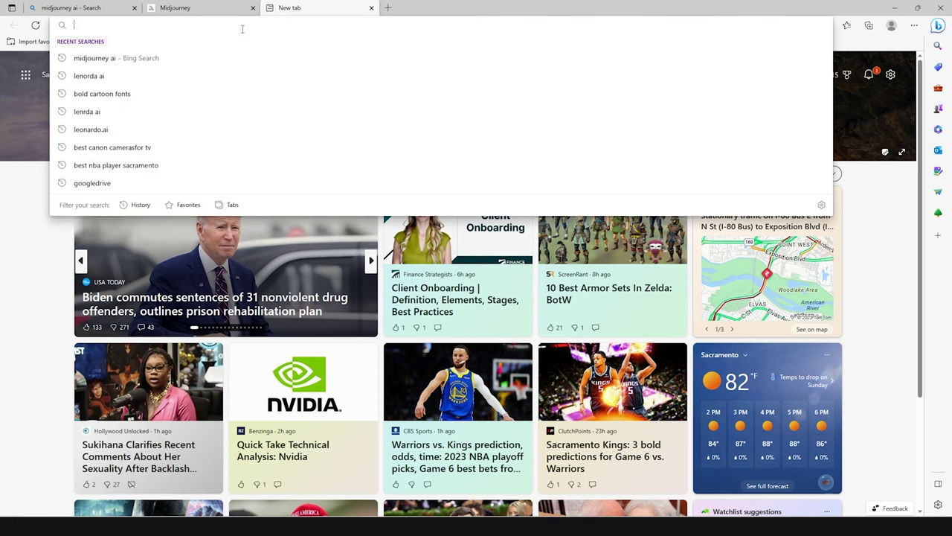
text(le)
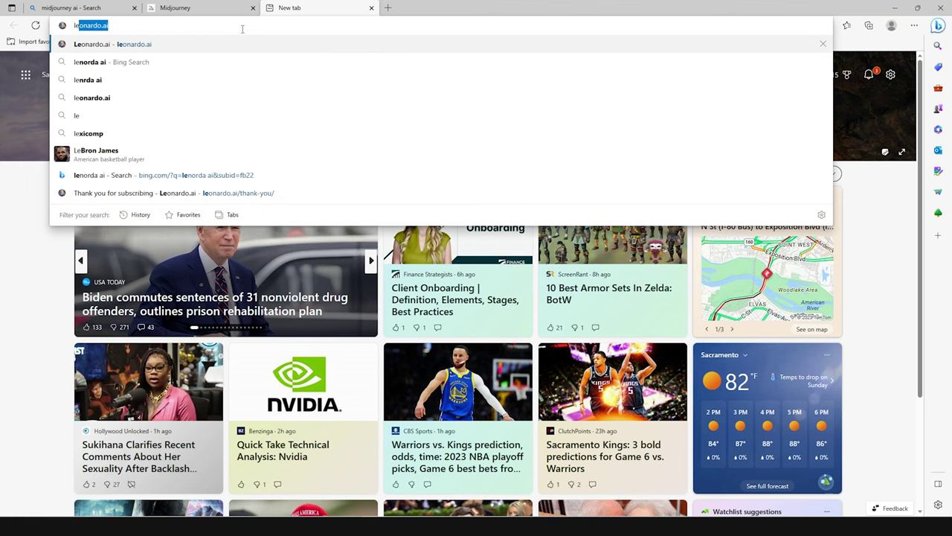
click(159, 61)
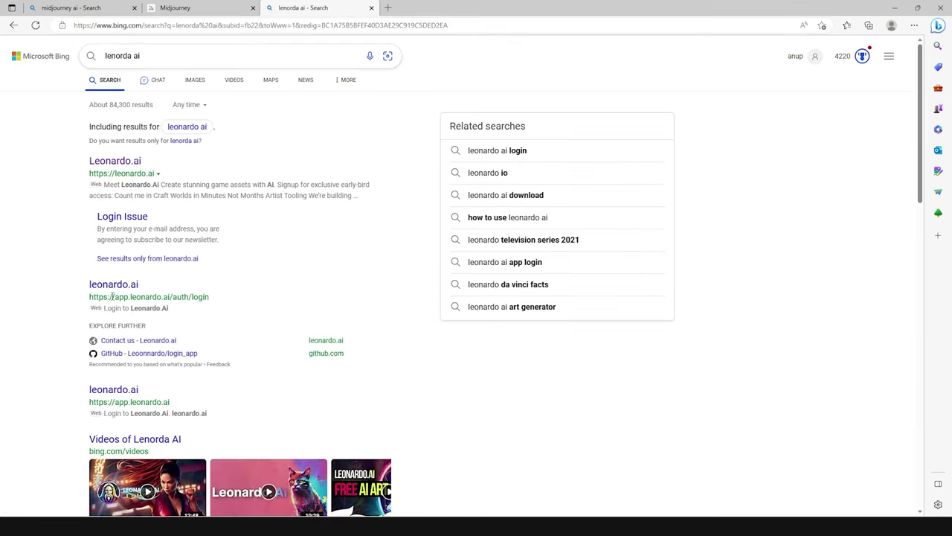
click(114, 289)
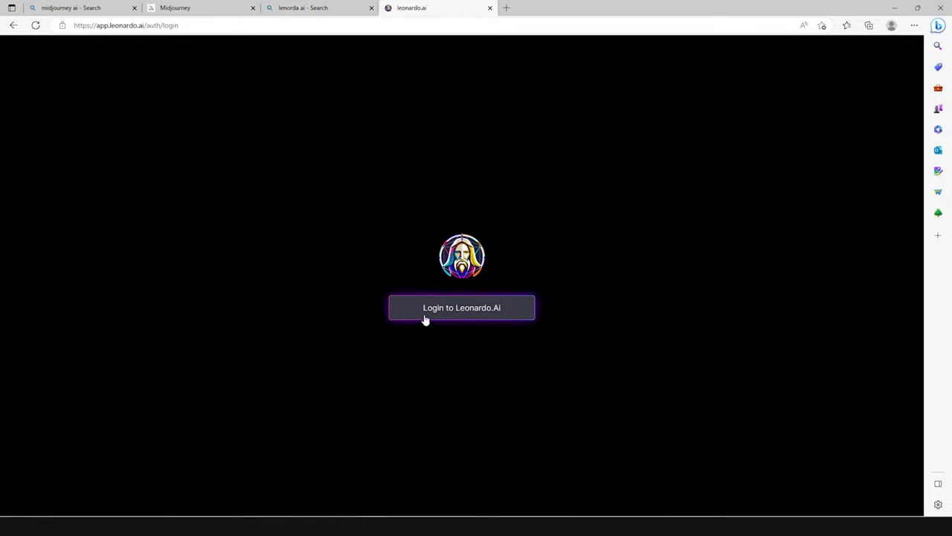
click(426, 320)
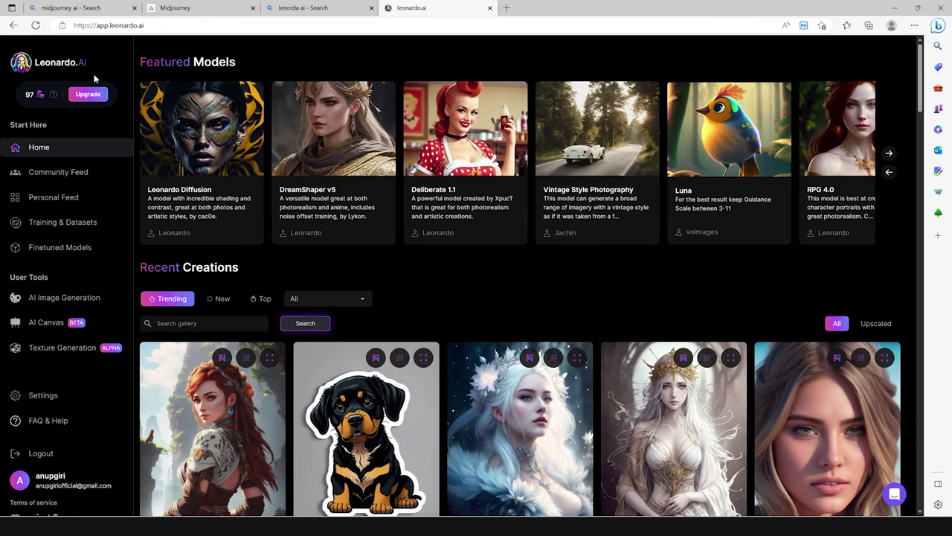
Step: Scroll to the sepia ink-wash landscape in Recent Creations and copy its prompt
scroll(297, 186, down, 3)
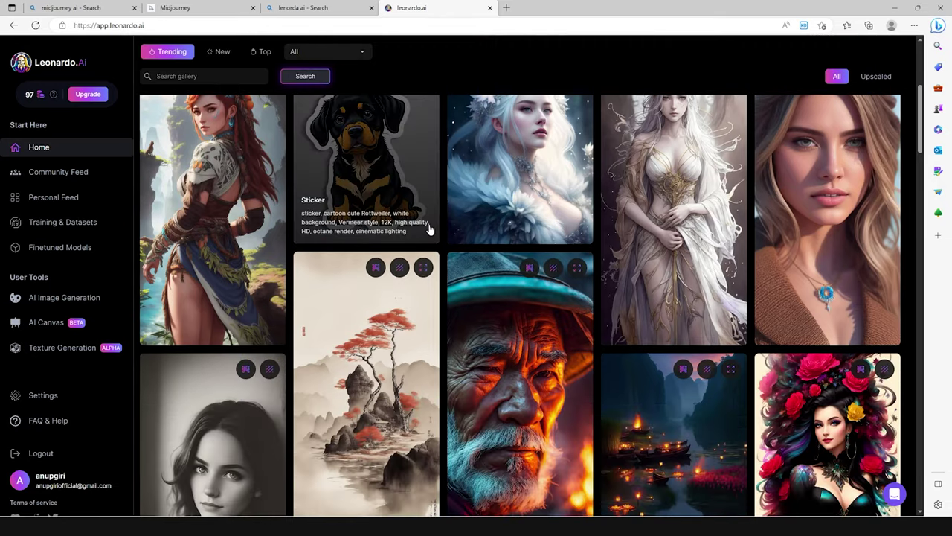
scroll(446, 327, down, 1)
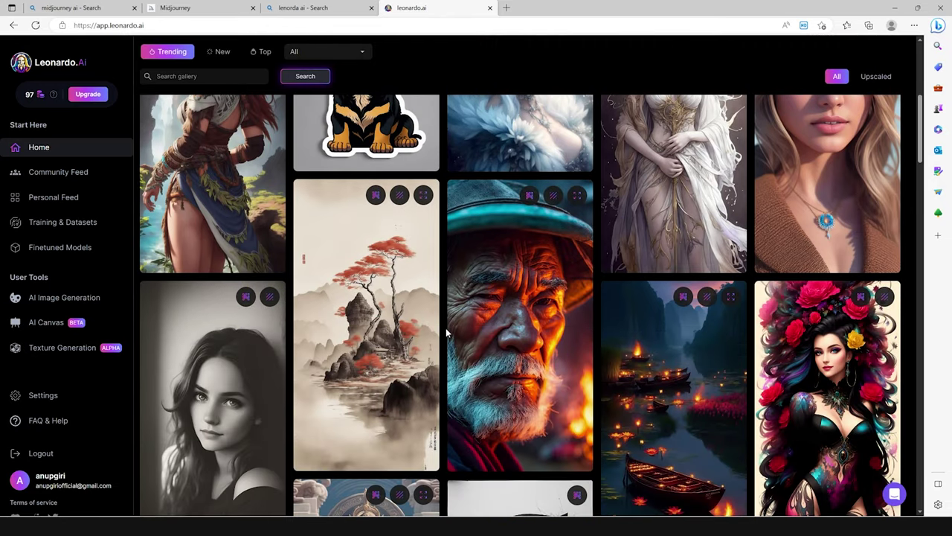
scroll(446, 332, down, 1)
scroll(447, 333, down, 1)
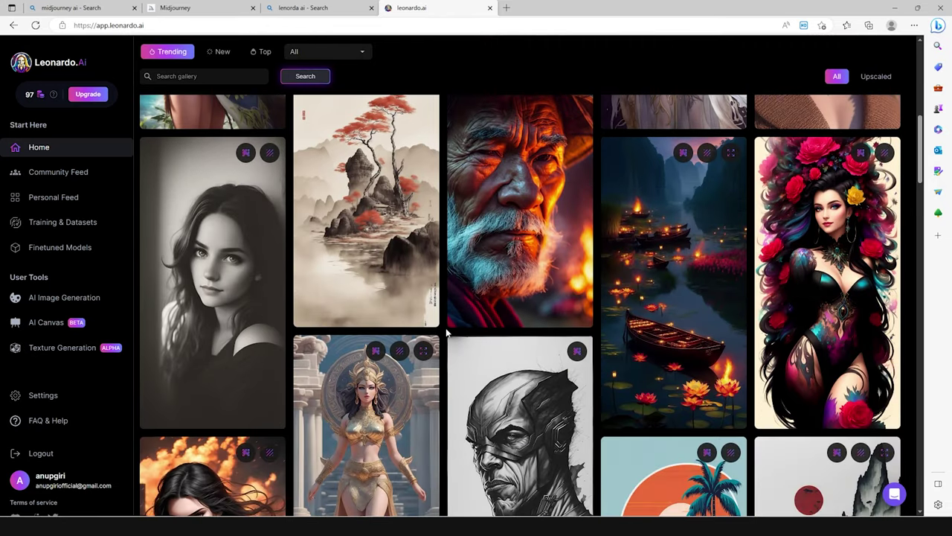
click(370, 205)
drag(557, 208, 459, 143)
click(525, 233)
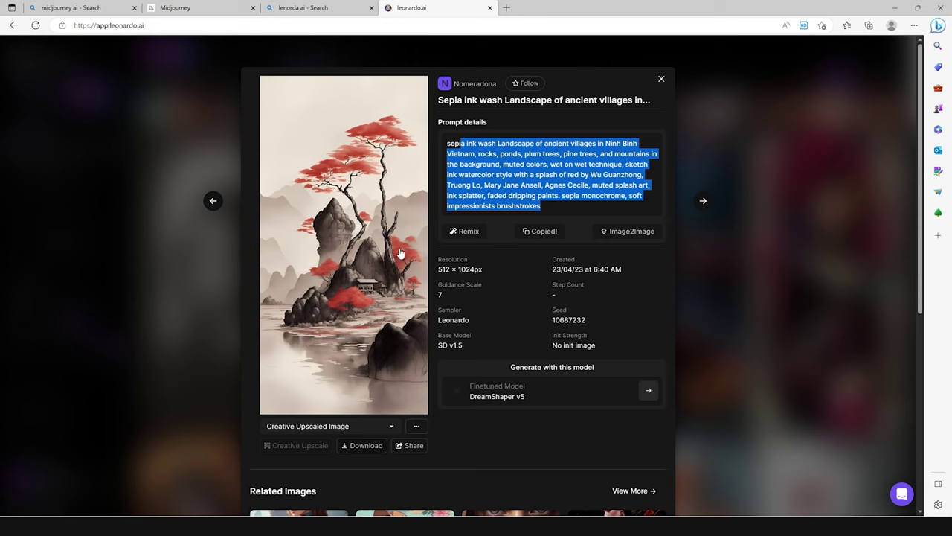
click(770, 135)
Step: Look over the evil ninja wolf image's title and prompt text
scroll(709, 379, down, 3)
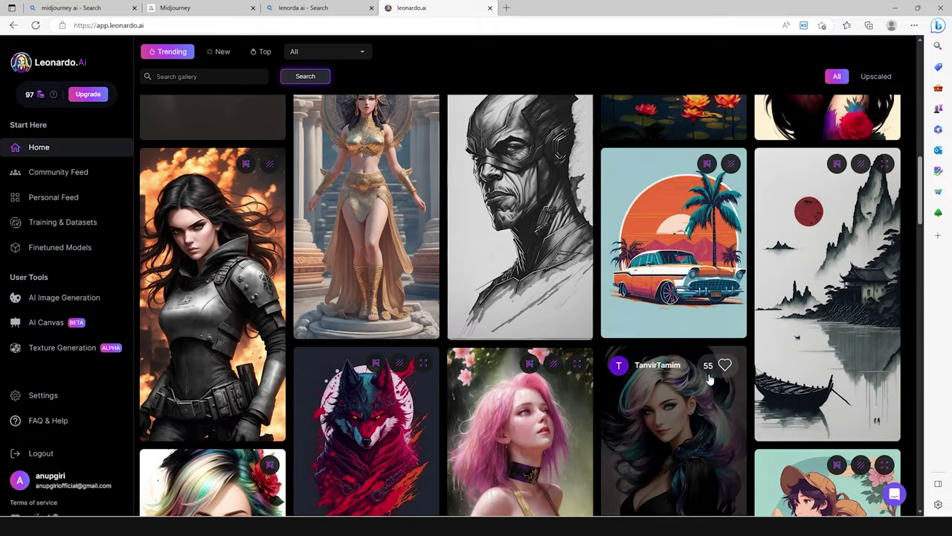
scroll(709, 379, down, 3)
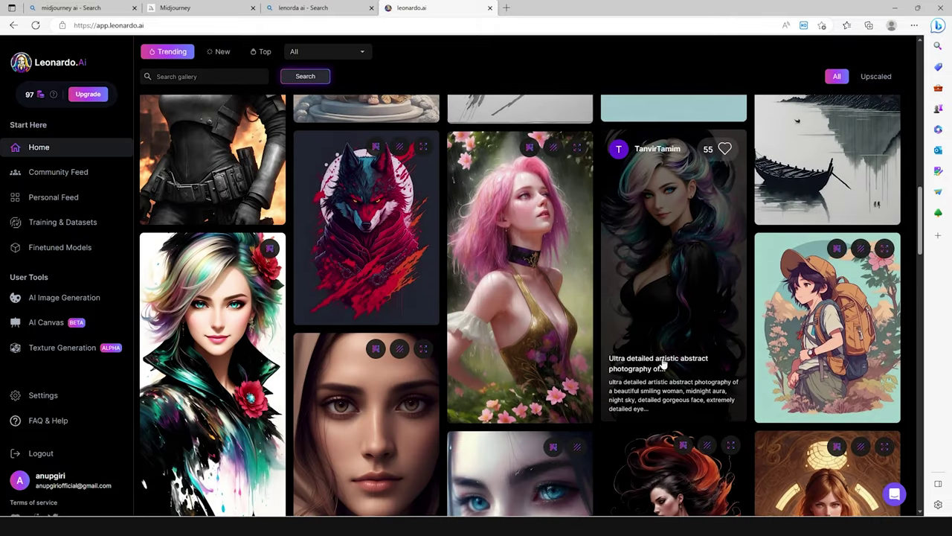
click(358, 206)
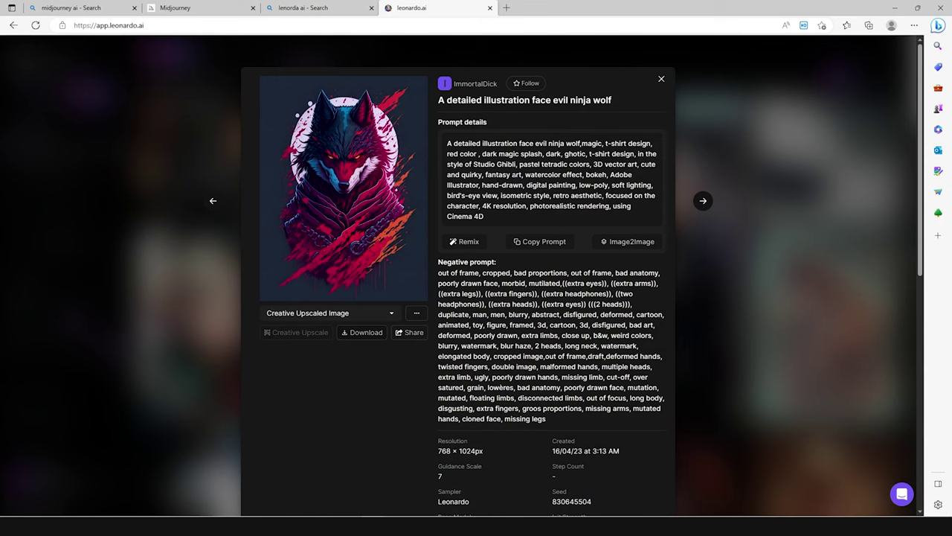
drag(550, 419, 438, 97)
click(687, 318)
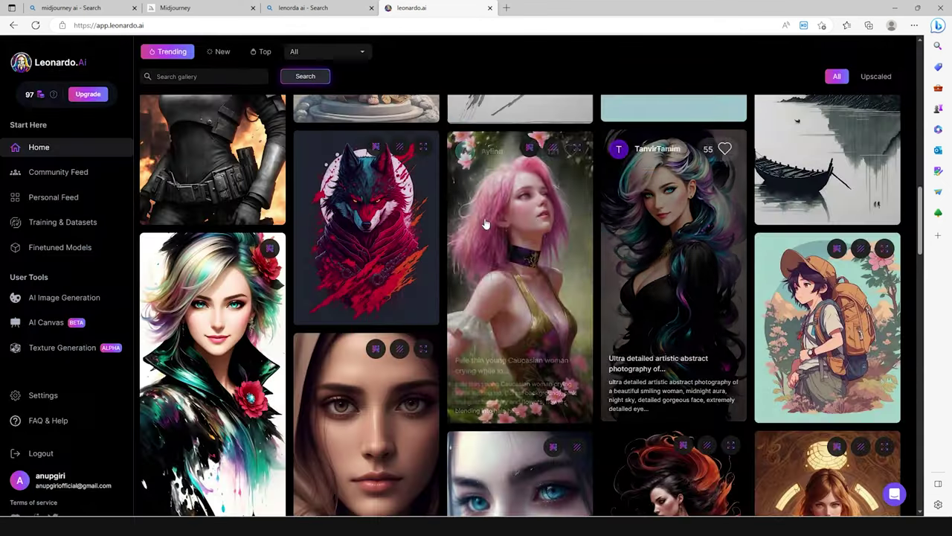
Step: Scroll further and open the Time bomb cat image's details
scroll(514, 362, down, 9)
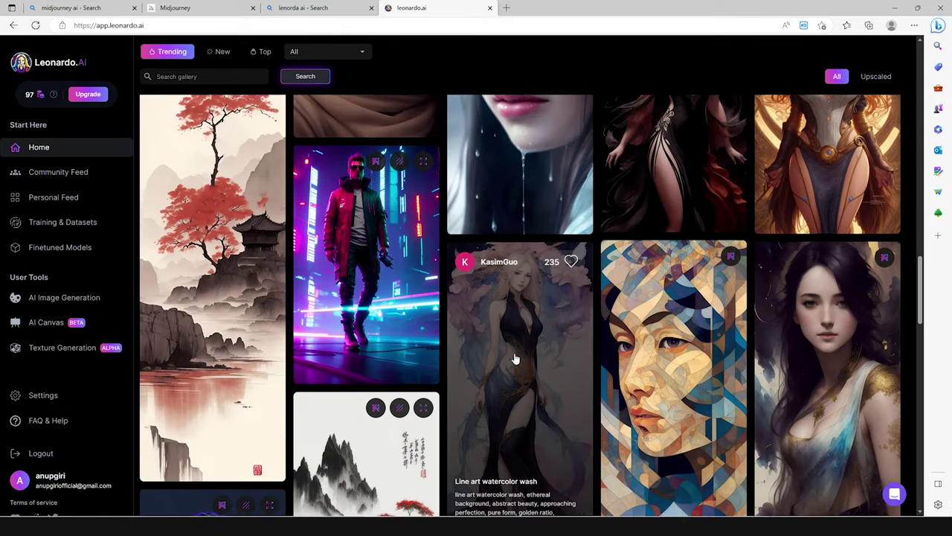
scroll(514, 360, down, 5)
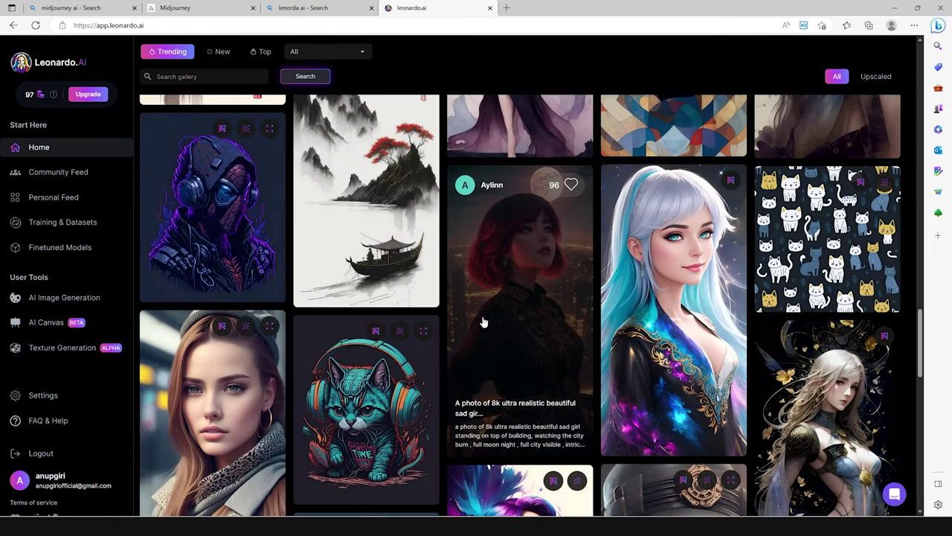
scroll(483, 321, down, 2)
click(373, 270)
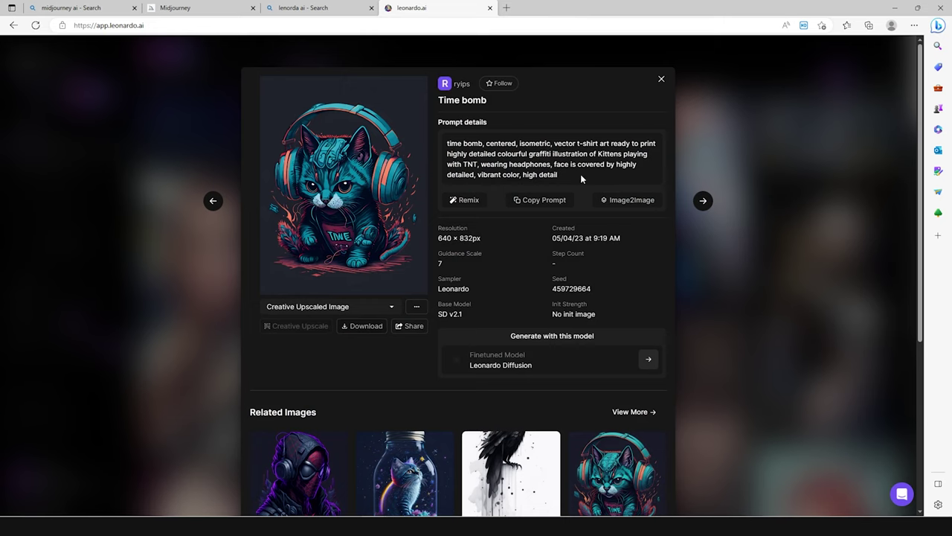
Step: Preview the lion silhouette and charcoal collage images' details in the Trending gallery
scroll(581, 176, down, 3)
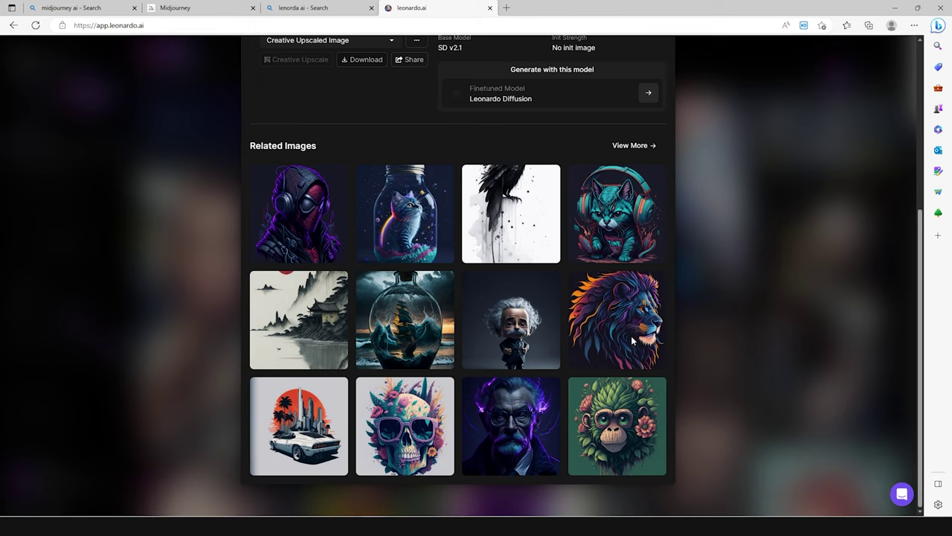
click(632, 342)
scroll(444, 264, down, 4)
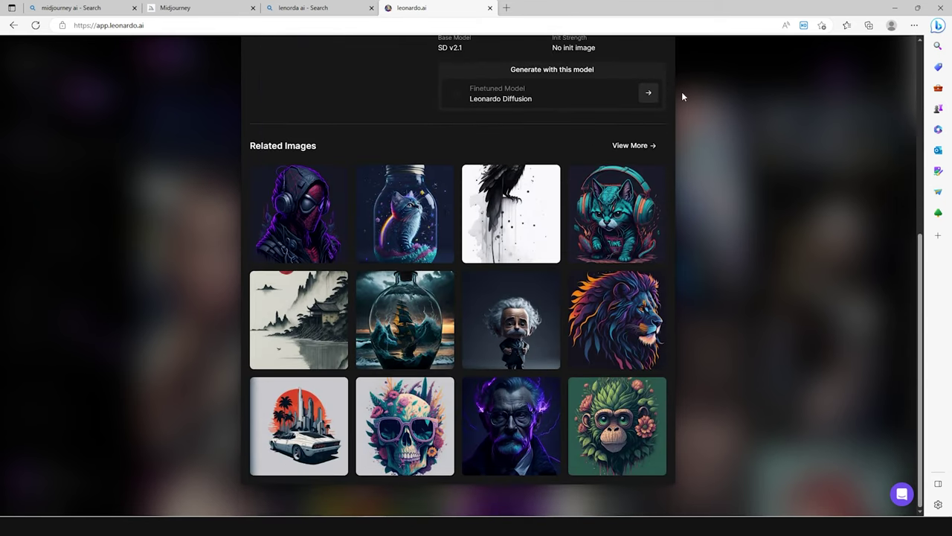
scroll(283, 307, up, 4)
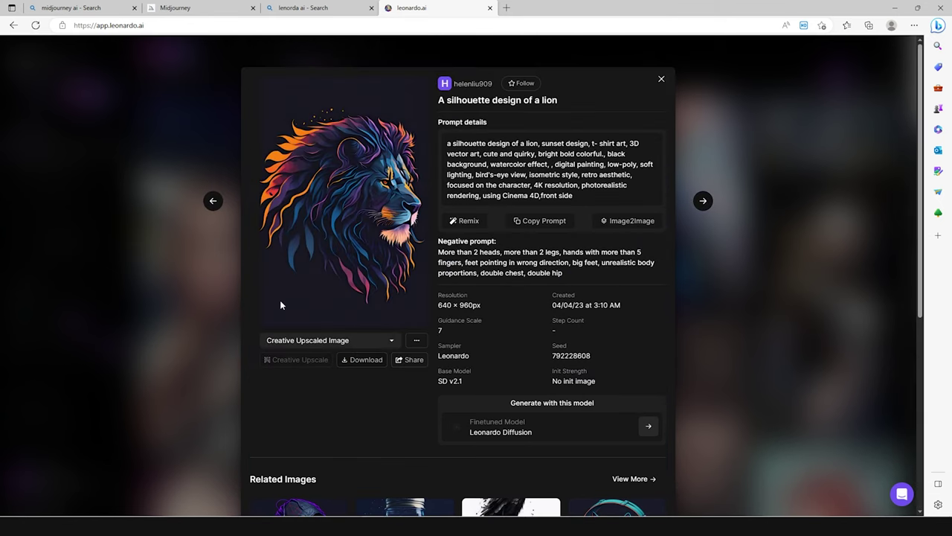
click(660, 79)
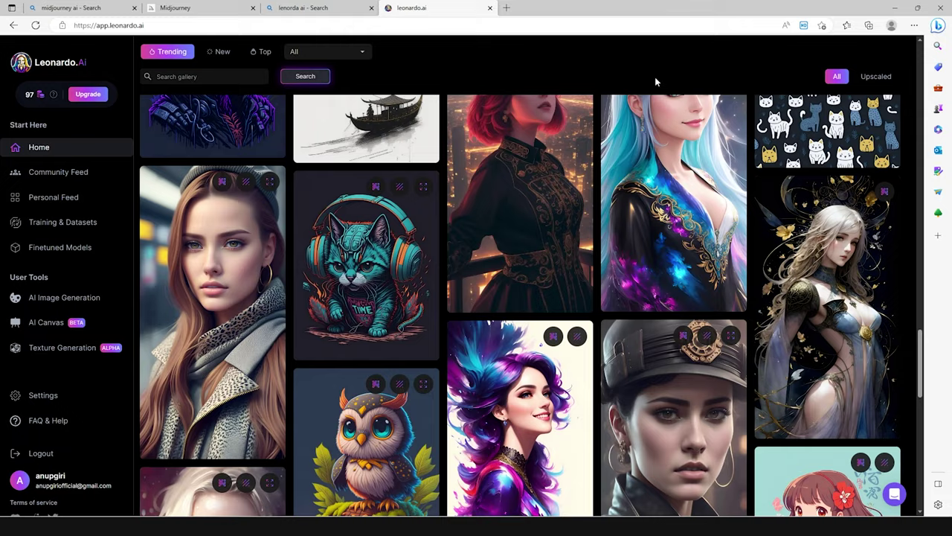
scroll(364, 381, down, 5)
scroll(364, 380, down, 6)
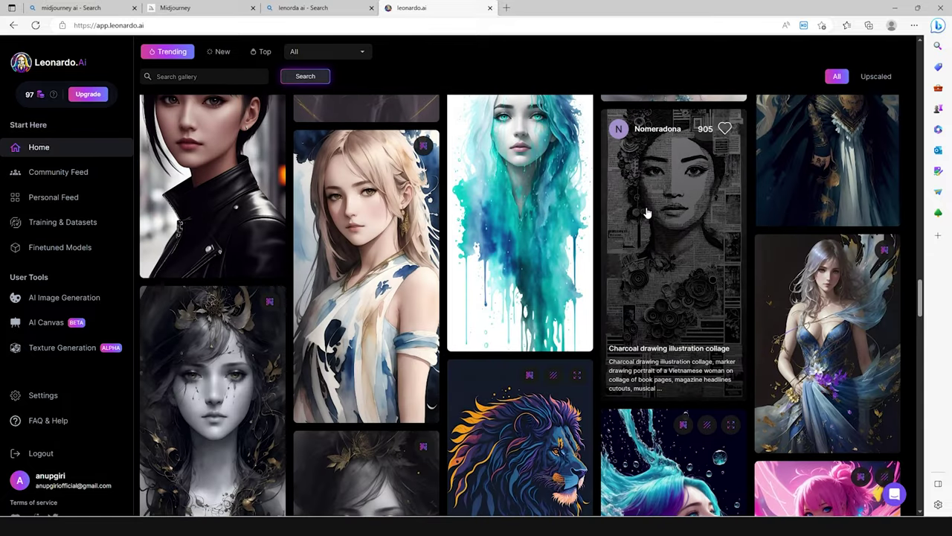
click(647, 213)
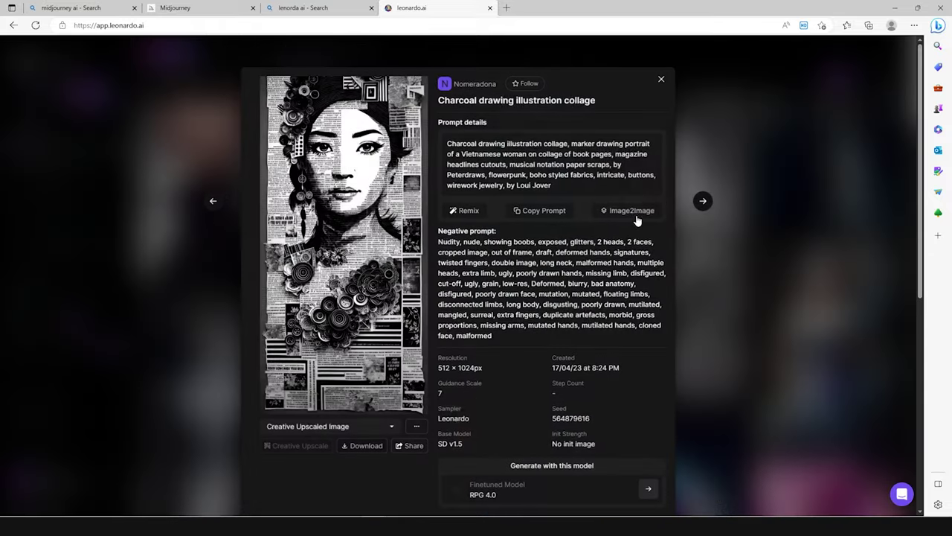
click(660, 78)
Step: Scroll down to the very detailed cute owl image and copy its prompt
scroll(589, 386, down, 3)
scroll(588, 386, down, 5)
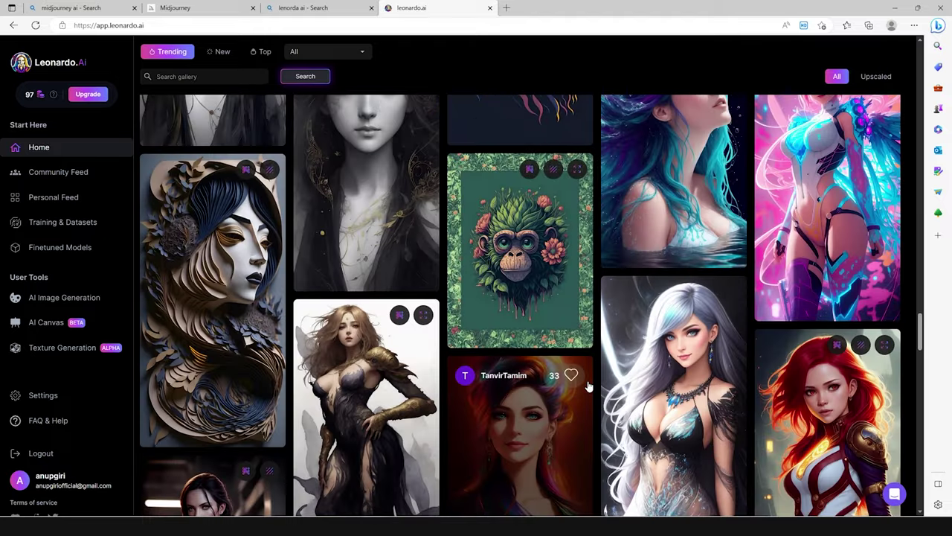
scroll(589, 384, down, 10)
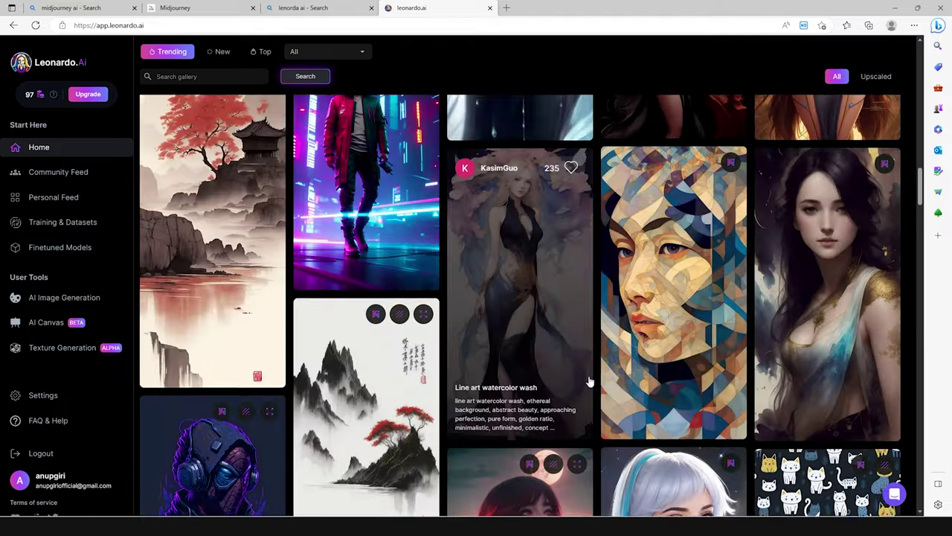
scroll(588, 375, up, 15)
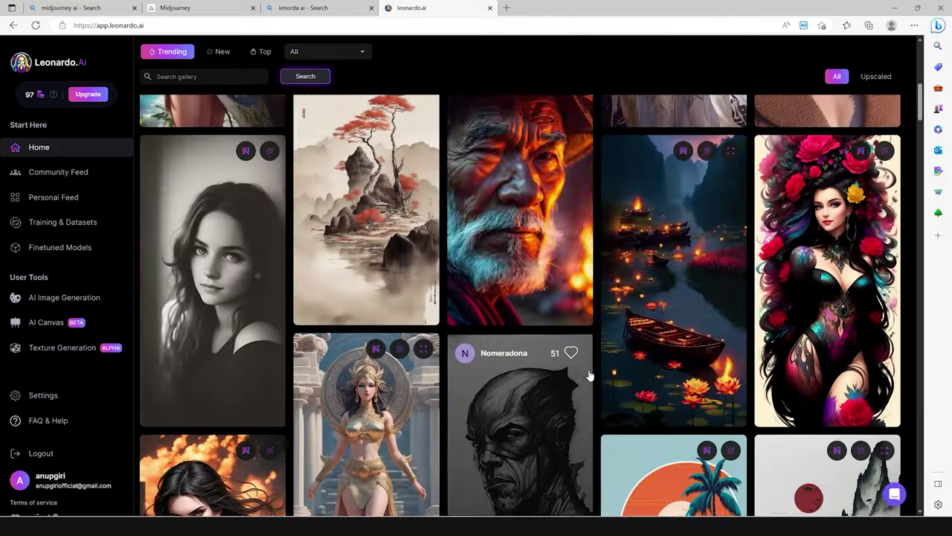
scroll(588, 375, down, 8)
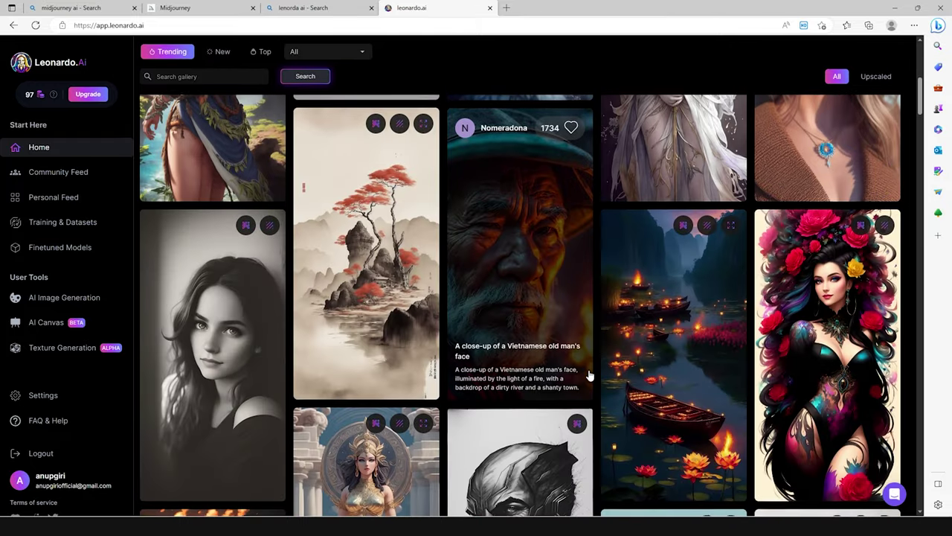
scroll(399, 218, down, 3)
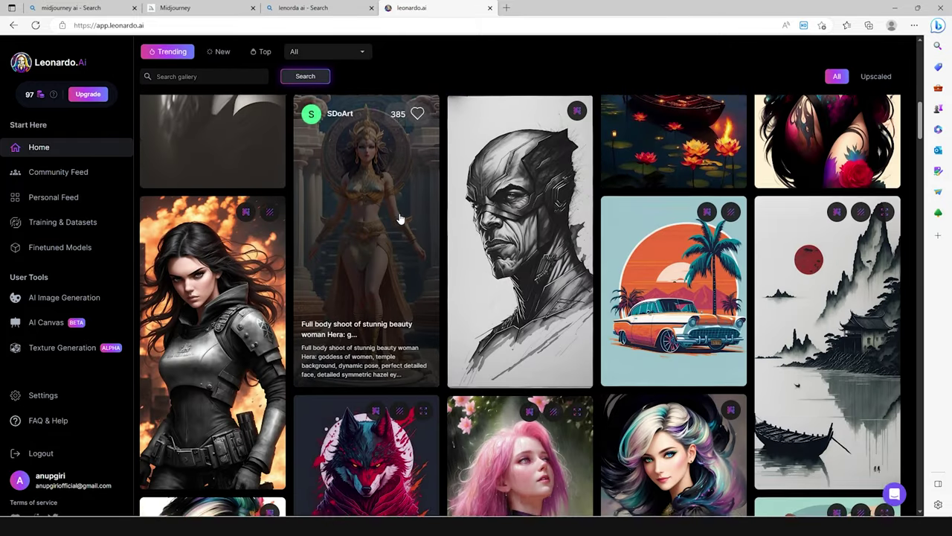
scroll(399, 218, down, 3)
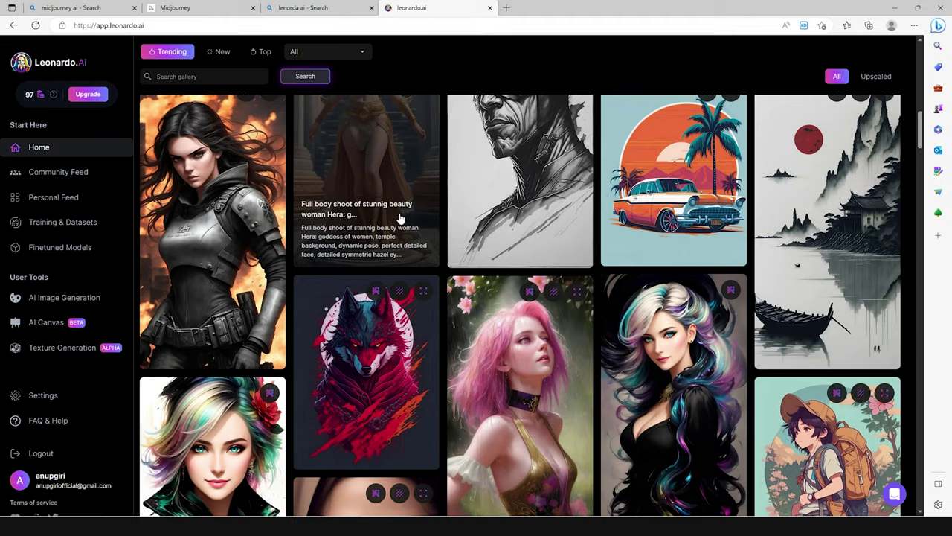
scroll(399, 218, down, 6)
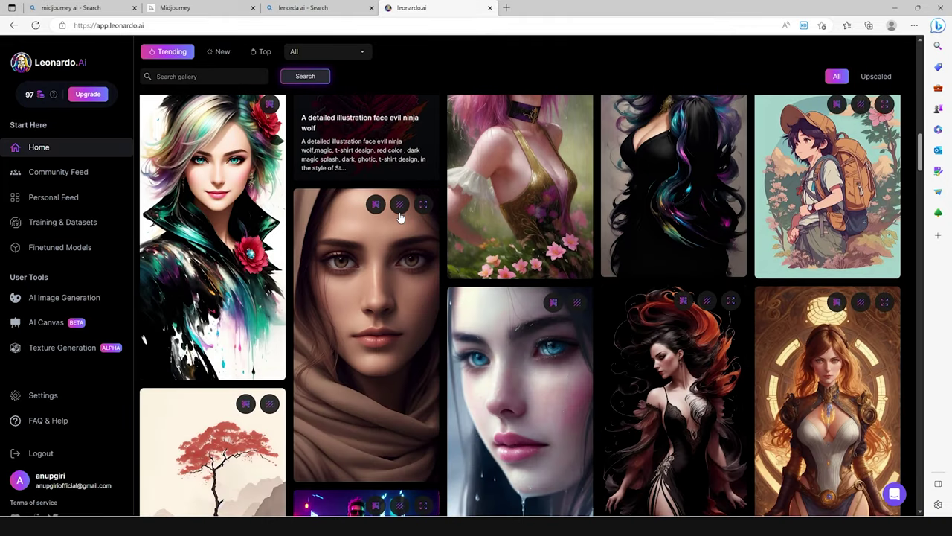
scroll(400, 216, down, 10)
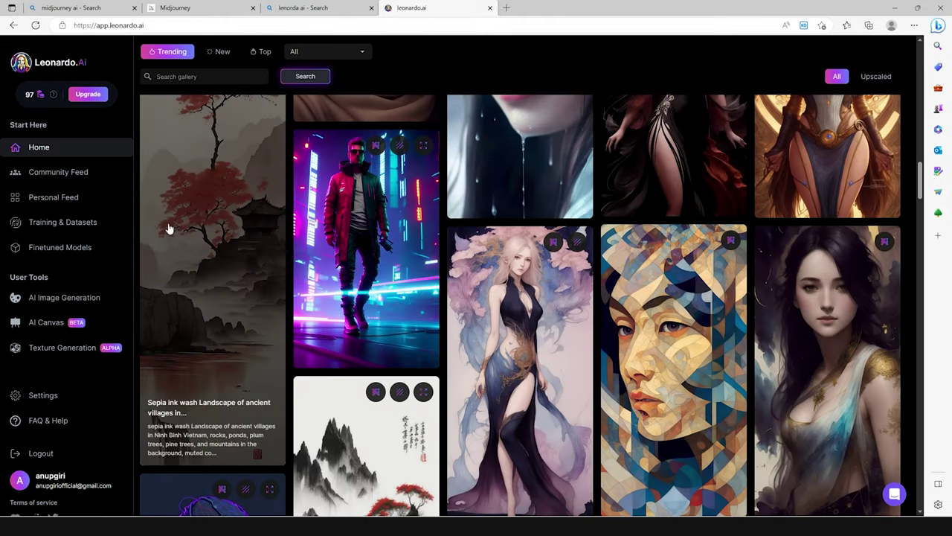
scroll(318, 270, down, 4)
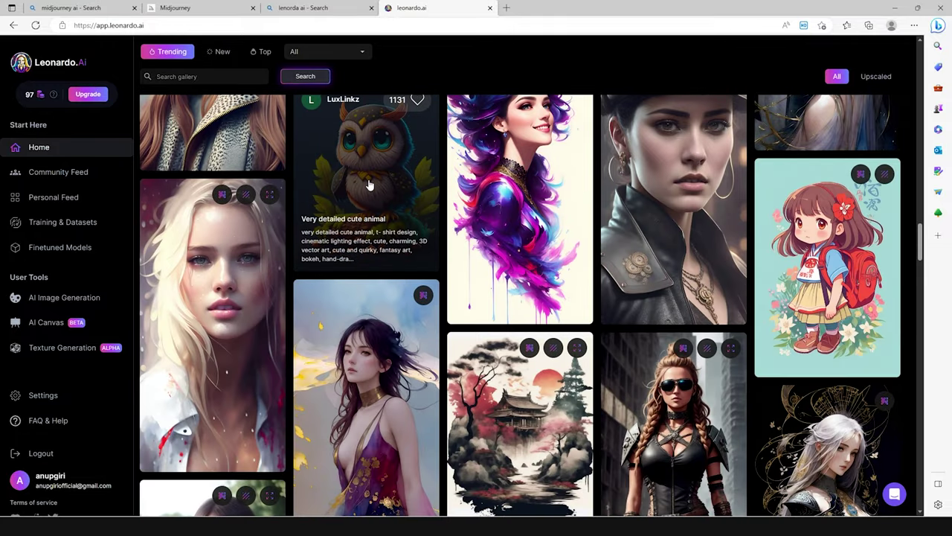
click(357, 160)
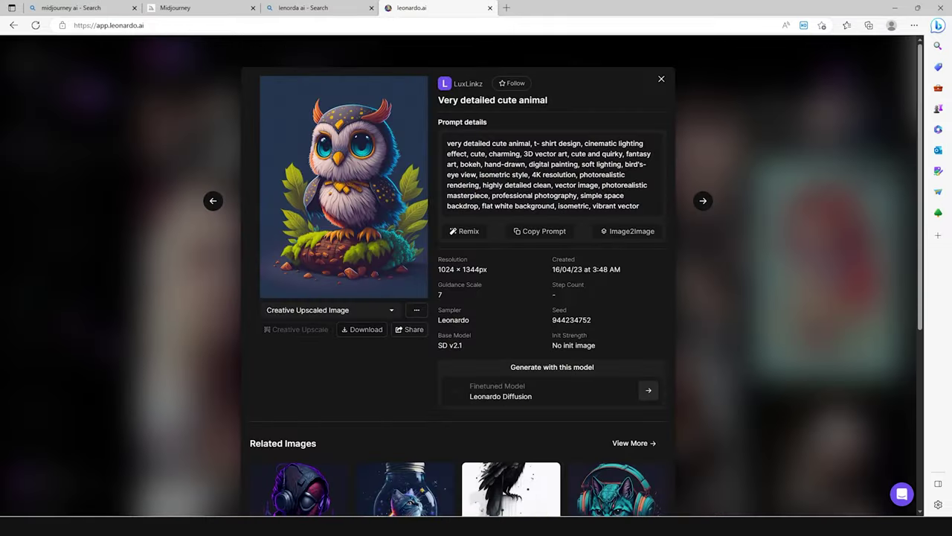
click(533, 232)
Step: Replace the AI Image Generation prompt with the copied owl prompt
click(171, 128)
click(63, 299)
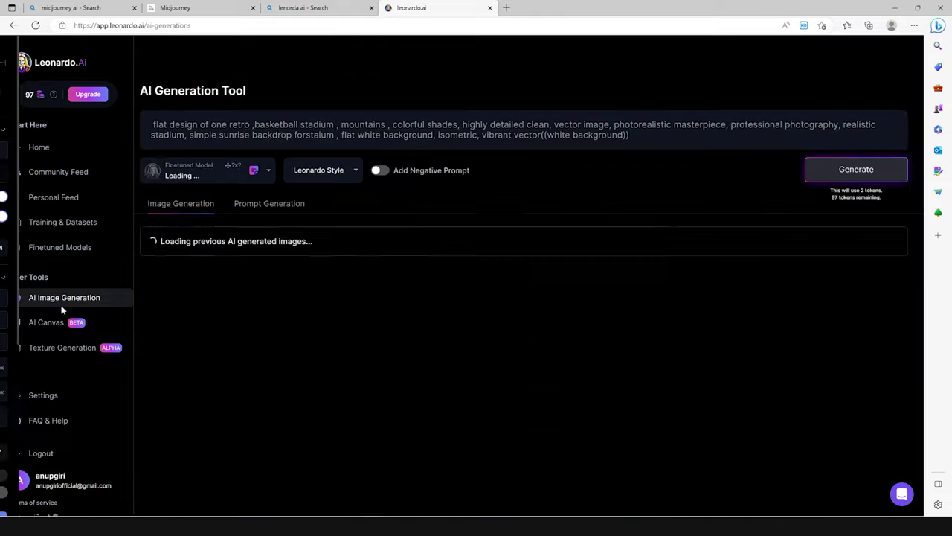
drag(638, 107, 78, 90)
key(BackSpace)
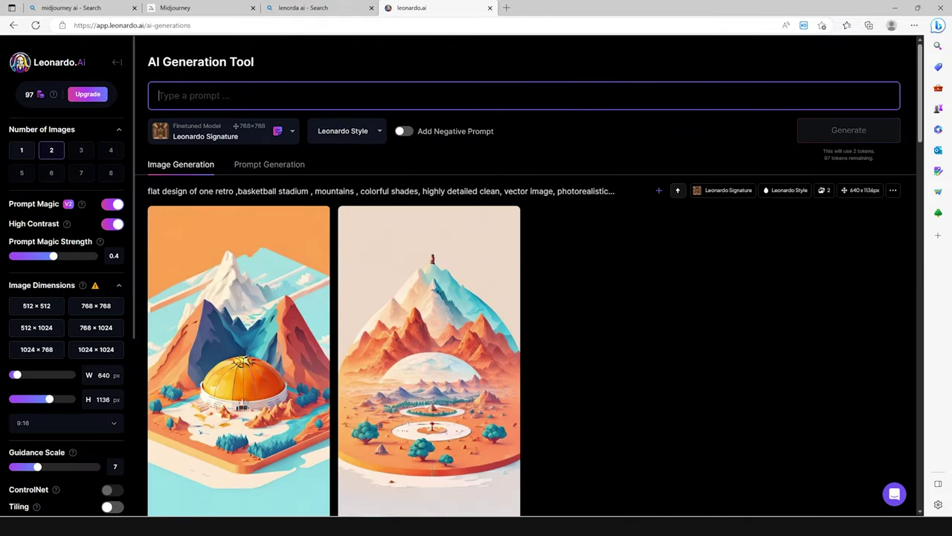
key(ctrl+v)
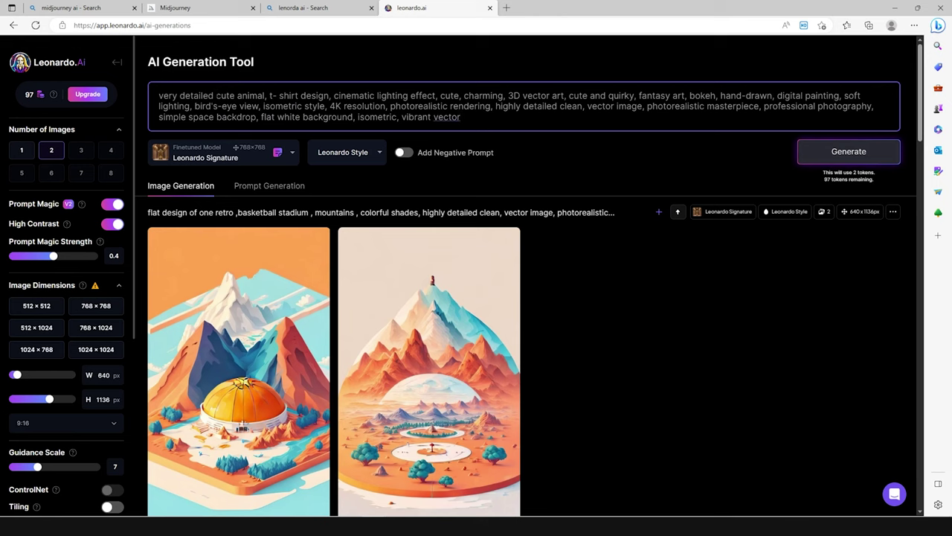
Step: Change 'cute animal' to 'basketball stadium' and delete 't- shirt design' from the prompt
drag(215, 96, 258, 95)
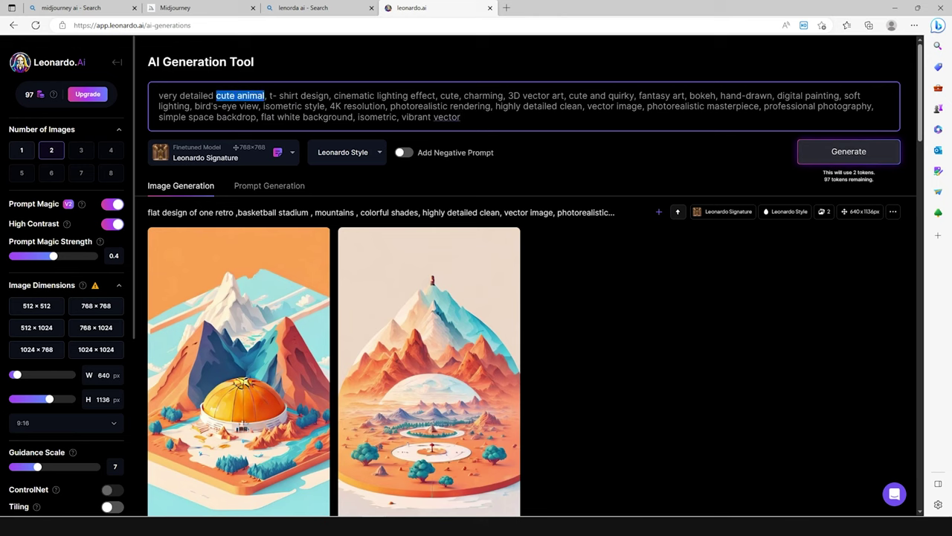
text(basketball)
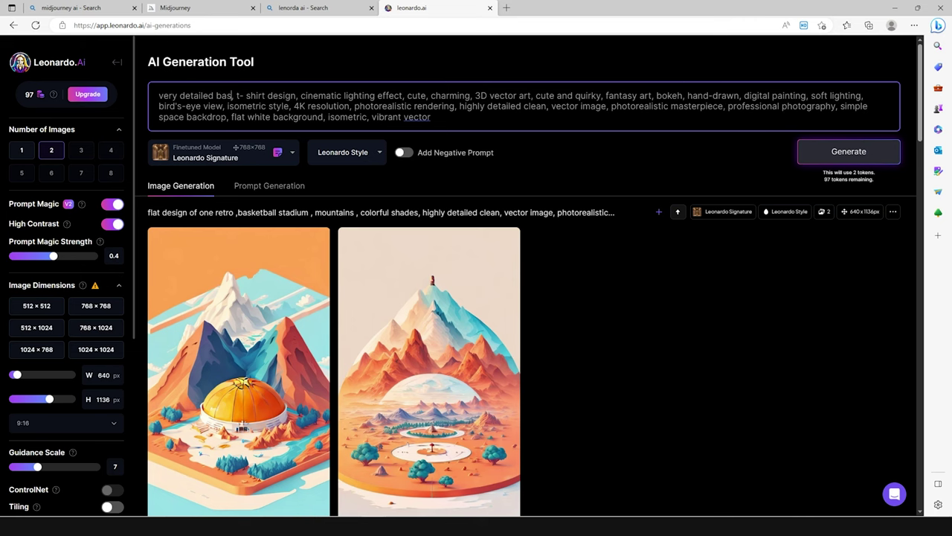
text( s)
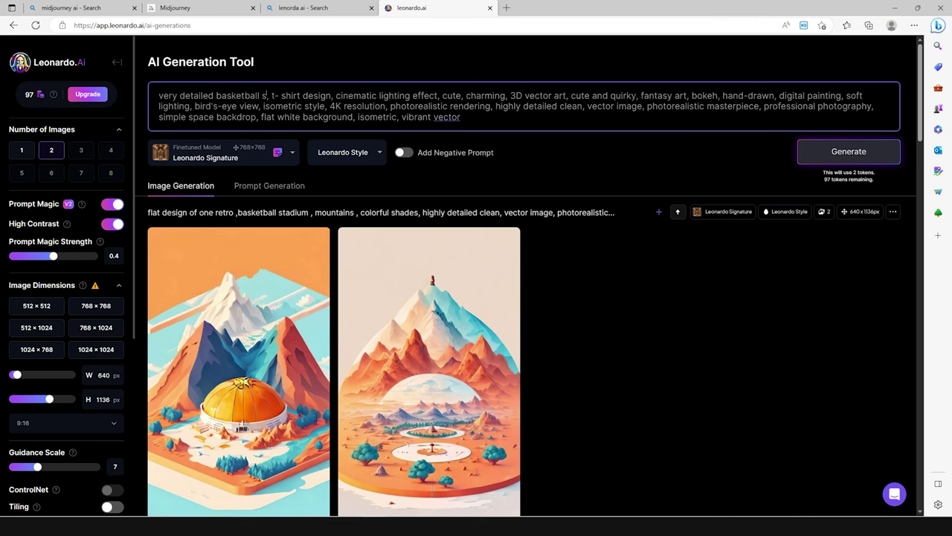
text(tadium)
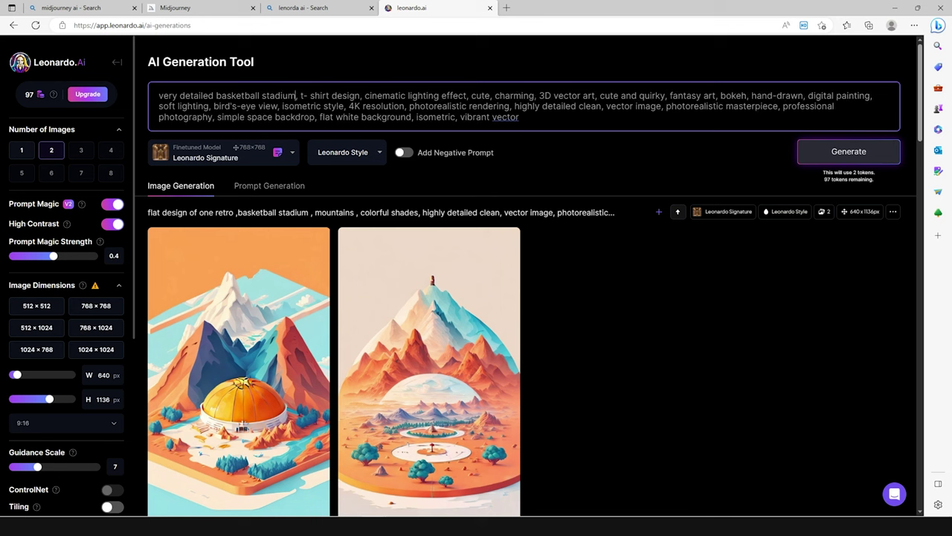
key(shift+Right)
key(shift+Right)
key(shift+Right)
key(shift+Right)
key(shift+Right)
key(shift+Right)
key(shift+Right)
key(shift+Right)
key(shift+Right)
key(shift+Right)
key(shift+Right)
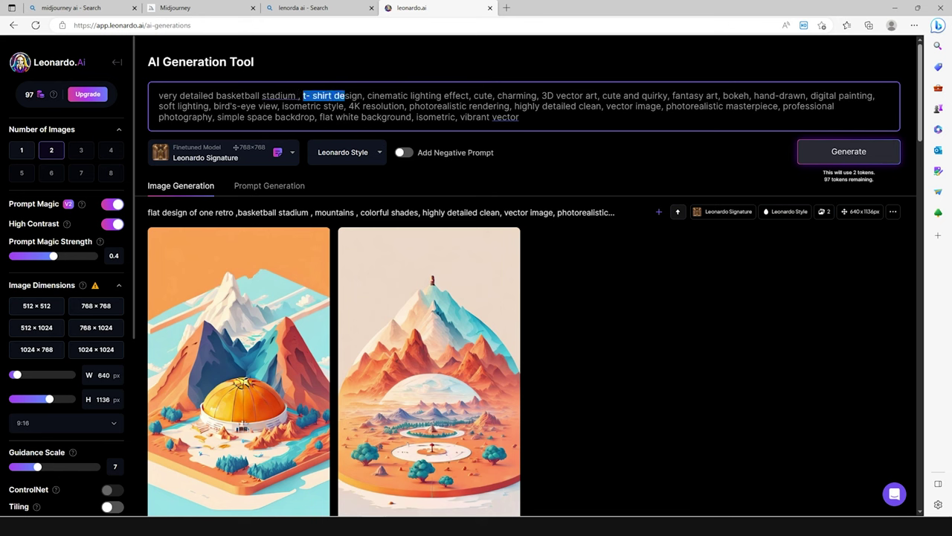
key(BackSpace)
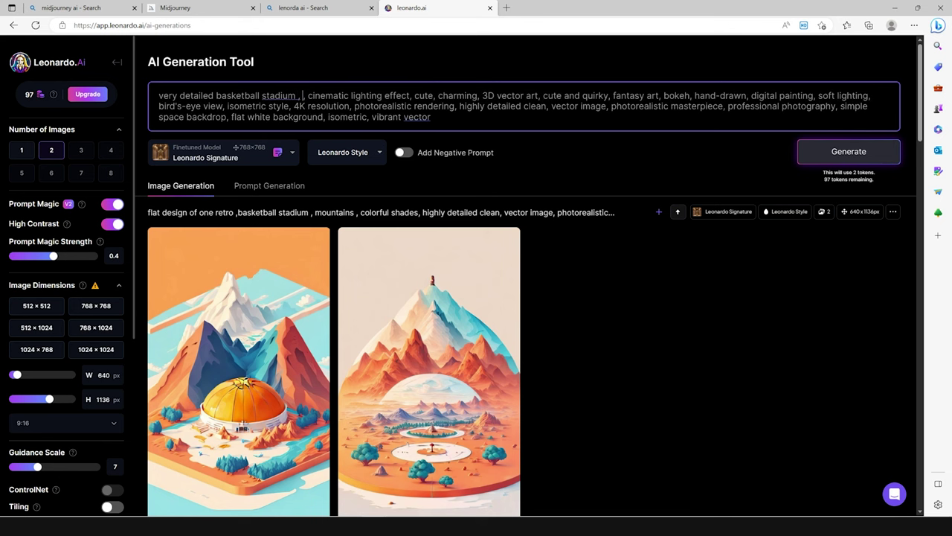
key(Delete)
key(Delete)
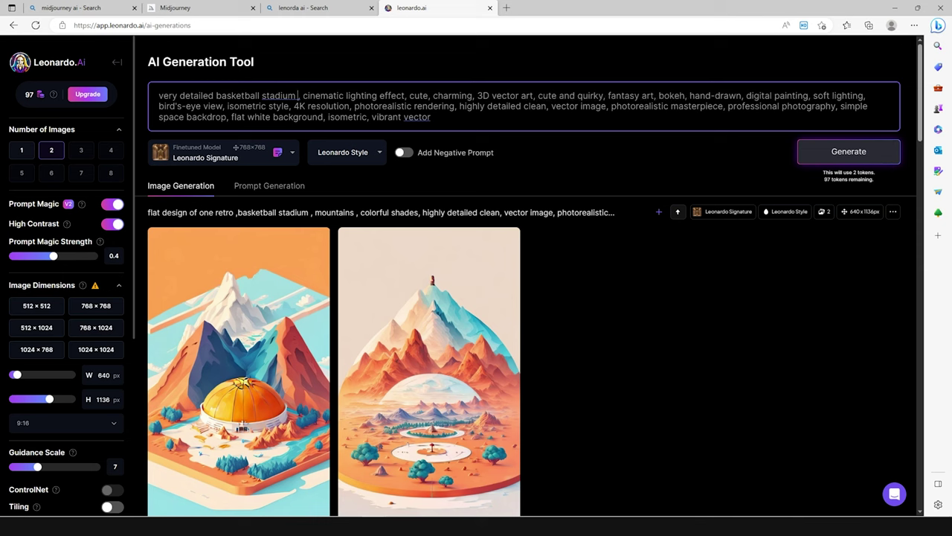
click(298, 96)
click(297, 95)
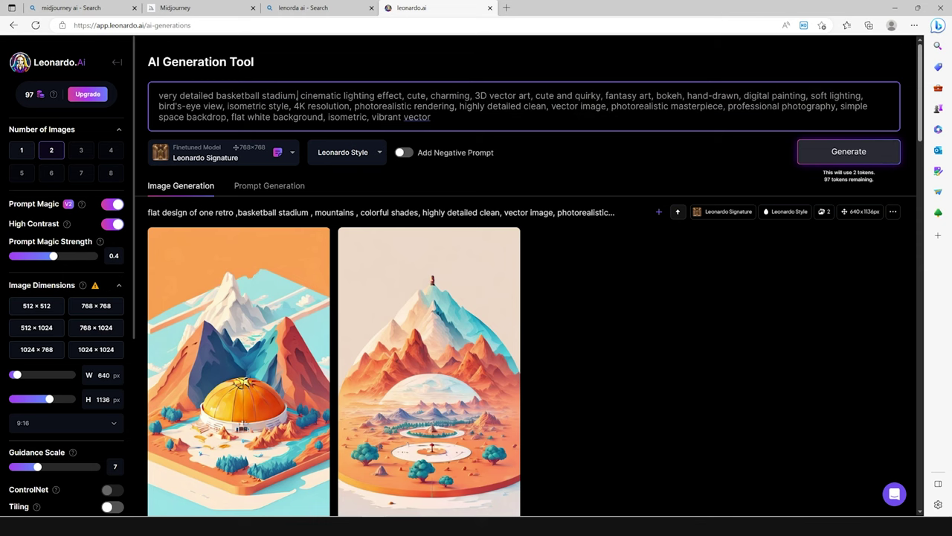
Step: Swap 'cute' for 'realistic' and remove 'charming' and 'cute and quirky'
drag(406, 95, 426, 95)
key(BackSpace)
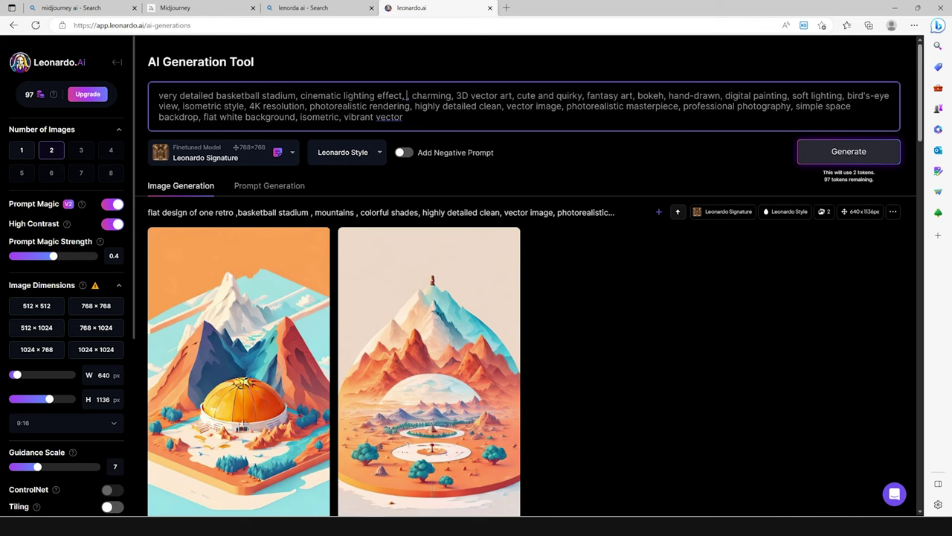
text(realistic)
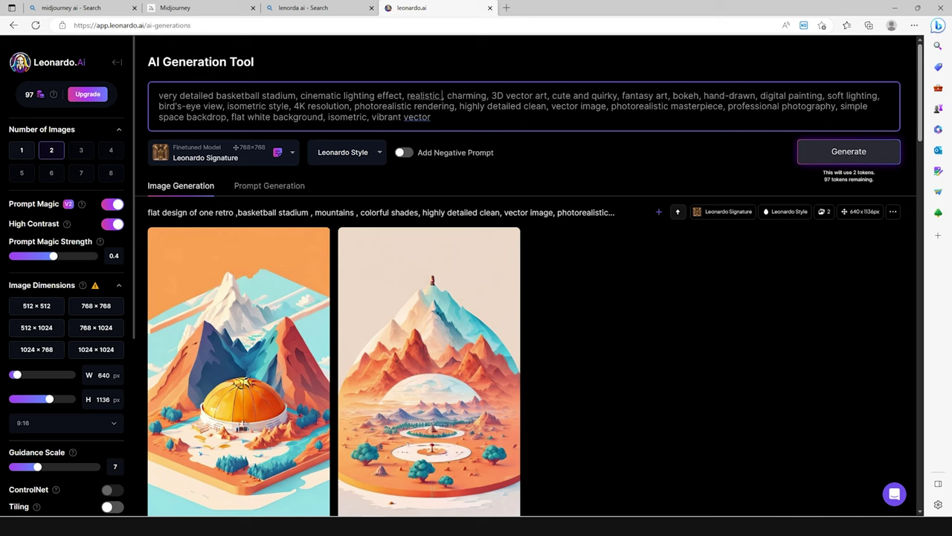
drag(447, 95, 491, 95)
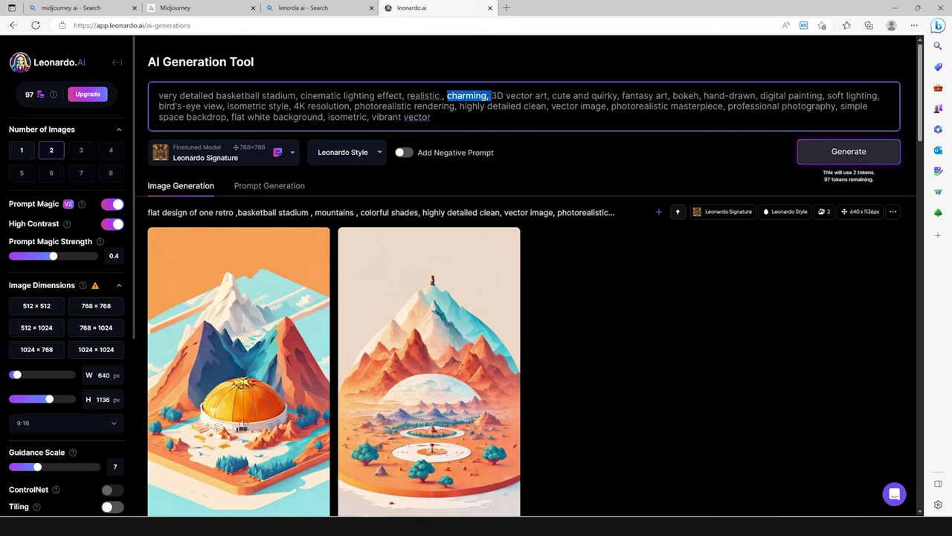
key(BackSpace)
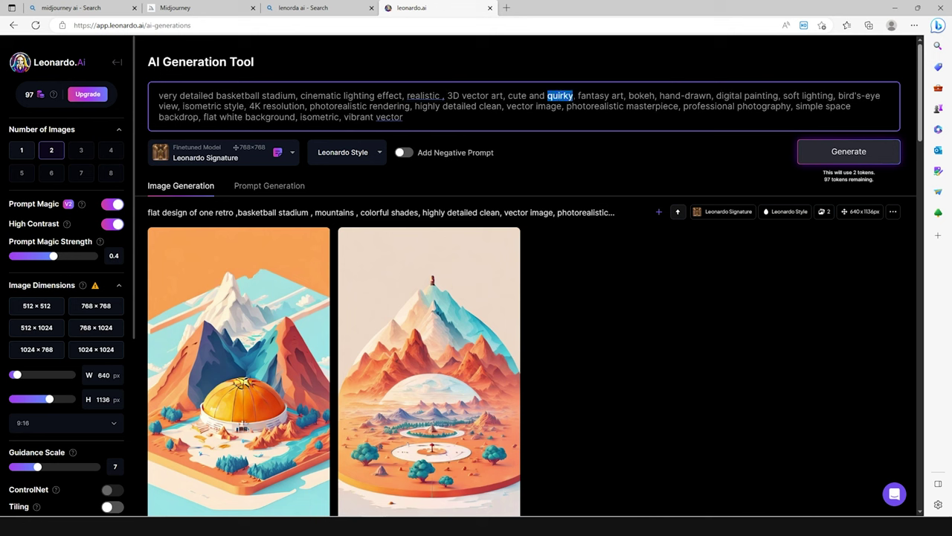
drag(508, 95, 575, 95)
key(BackSpace)
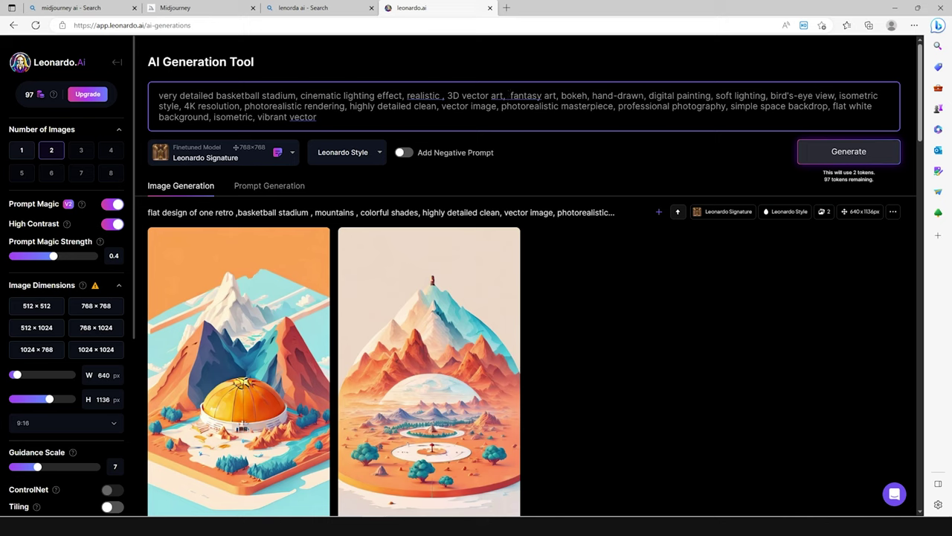
drag(770, 96, 835, 95)
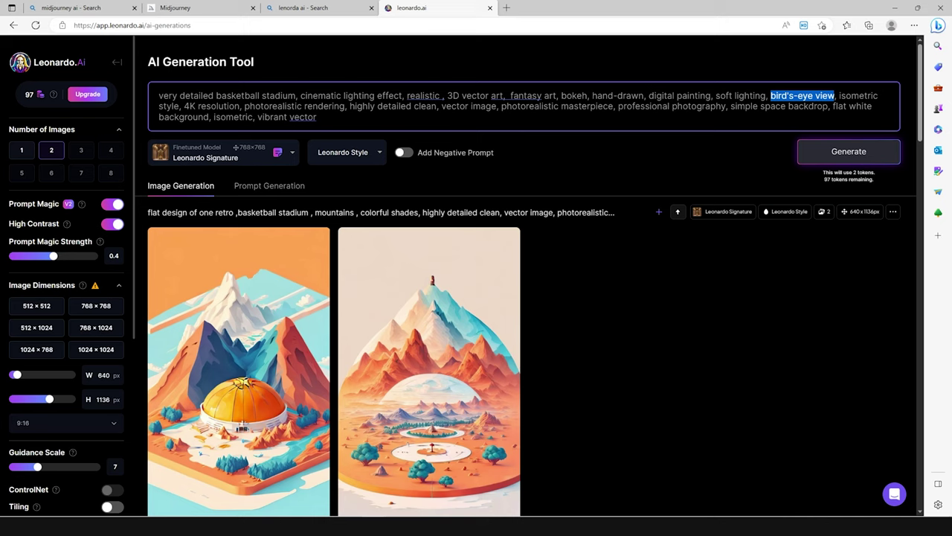
Step: Replace 'flat white' with 'mountains sci-fi' for the background wording
drag(835, 106, 215, 117)
click(312, 117)
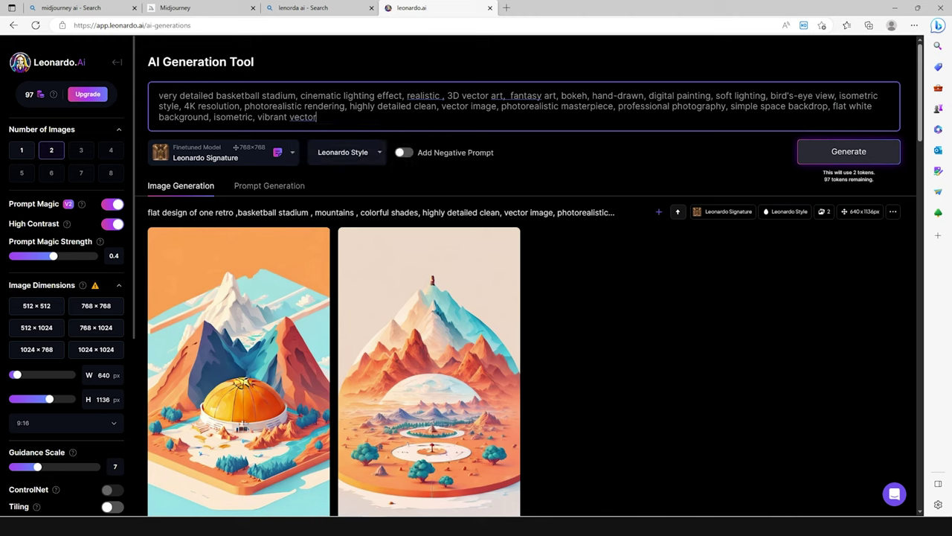
drag(832, 106, 873, 106)
text(mountains scifi)
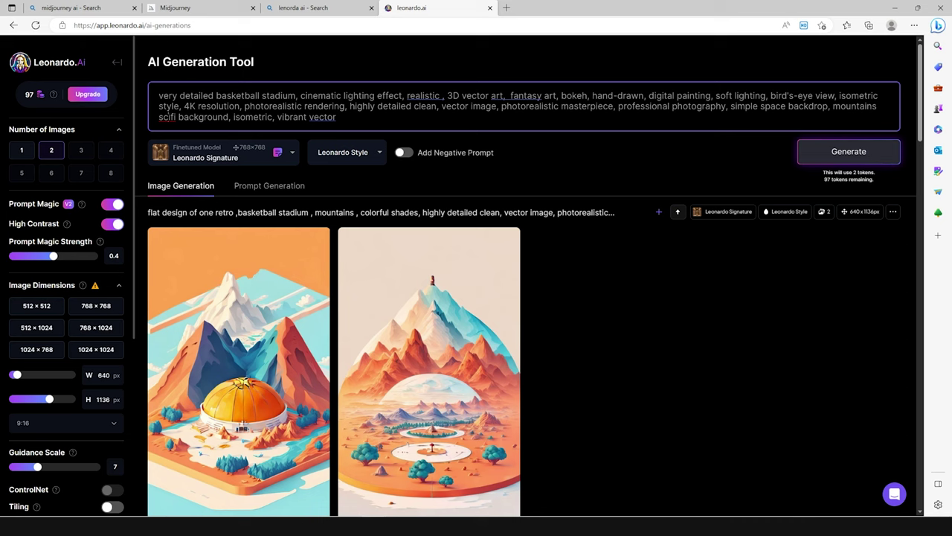
click(167, 116)
click(178, 157)
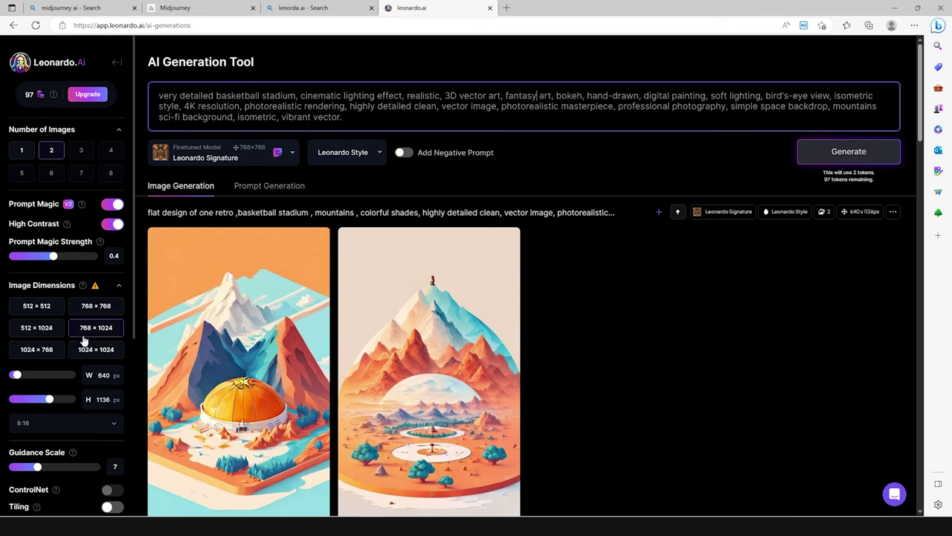
Step: Keep the 9:16 aspect ratio and generate two basketball stadium images
scroll(82, 339, down, 4)
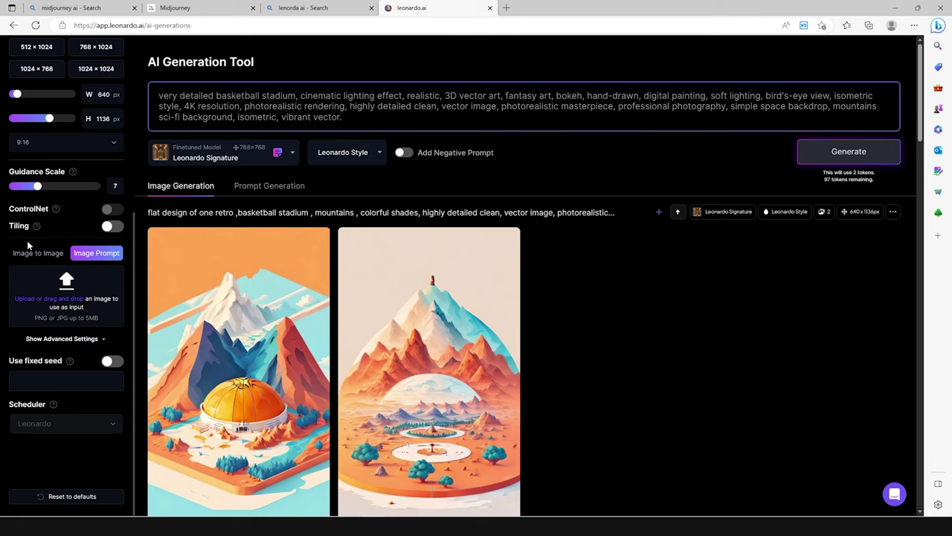
scroll(48, 237, up, 2)
click(75, 287)
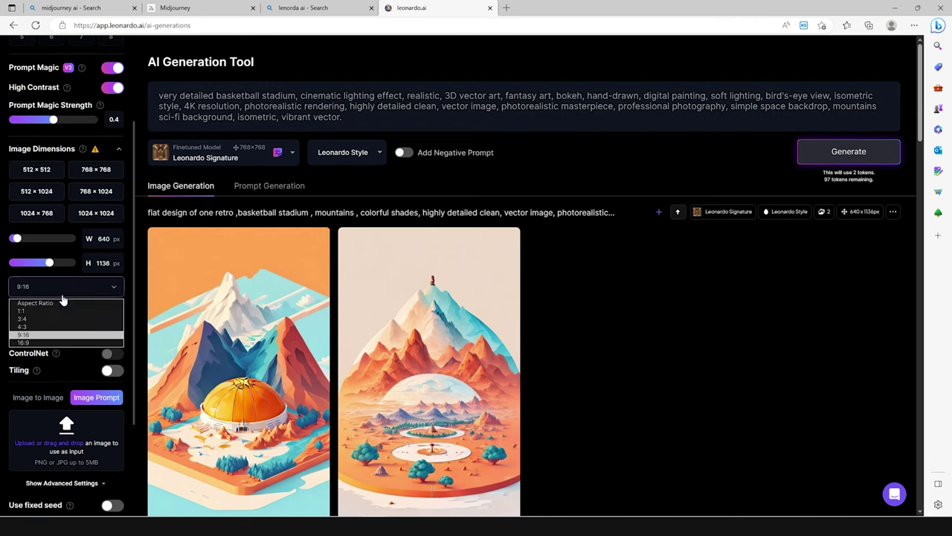
click(36, 336)
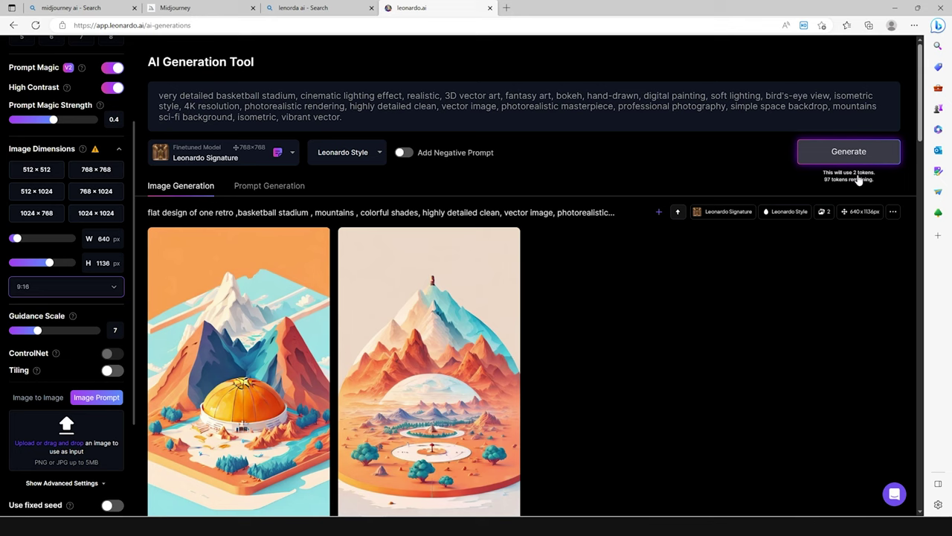
scroll(89, 143, up, 3)
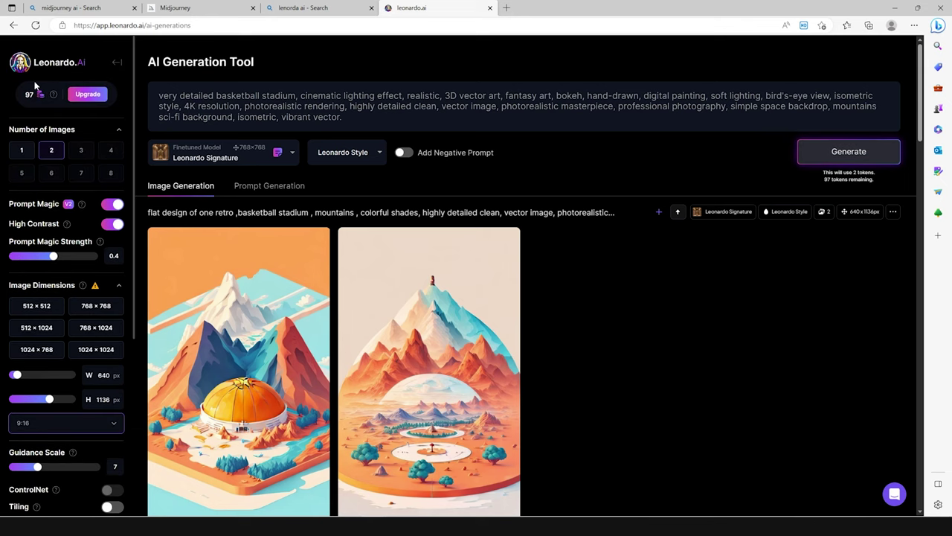
click(827, 159)
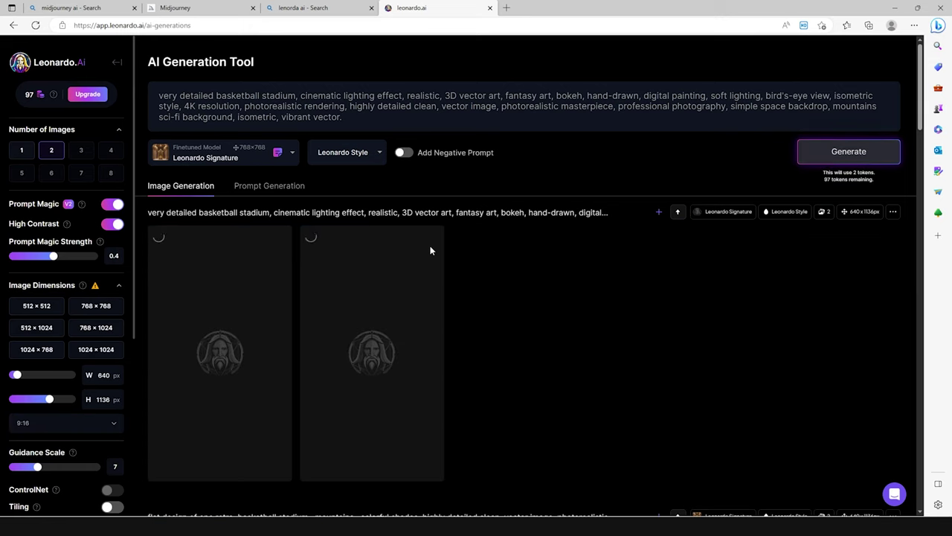
Step: Scroll through the generations and preview the left isometric stadium image full size
scroll(430, 250, down, 1)
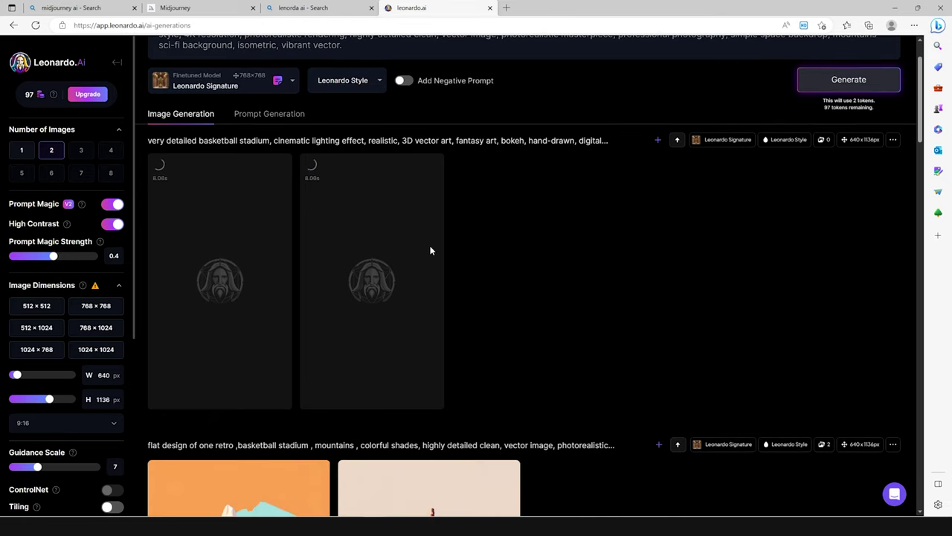
scroll(430, 250, down, 3)
scroll(430, 250, down, 9)
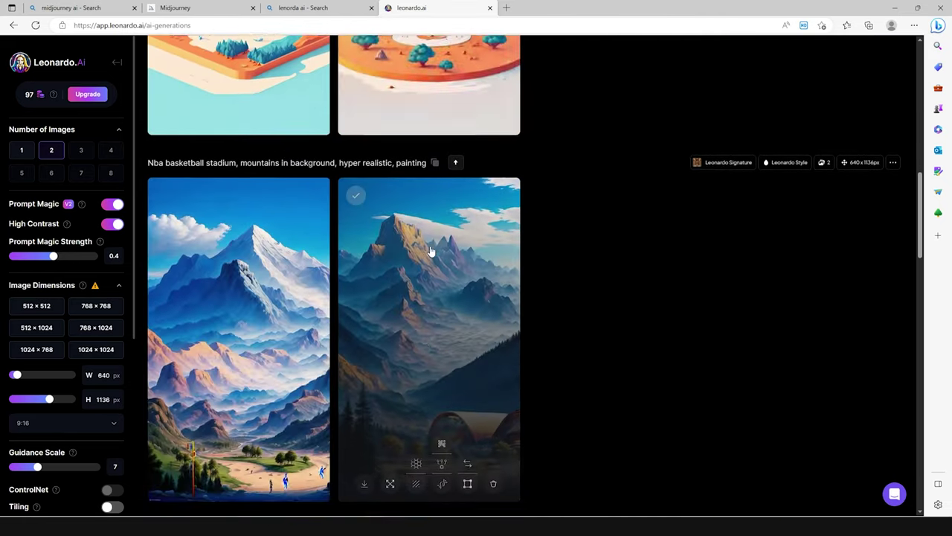
scroll(335, 149, down, 5)
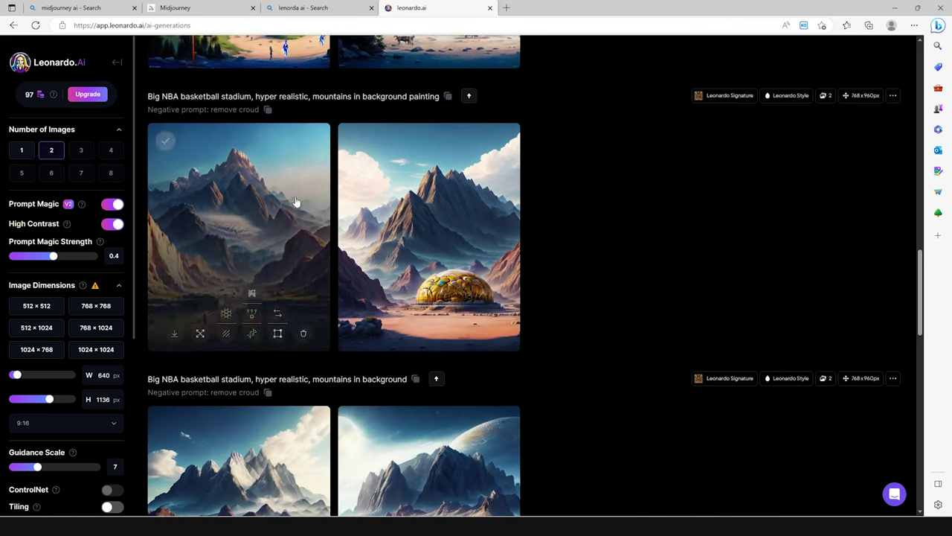
scroll(407, 302, up, 8)
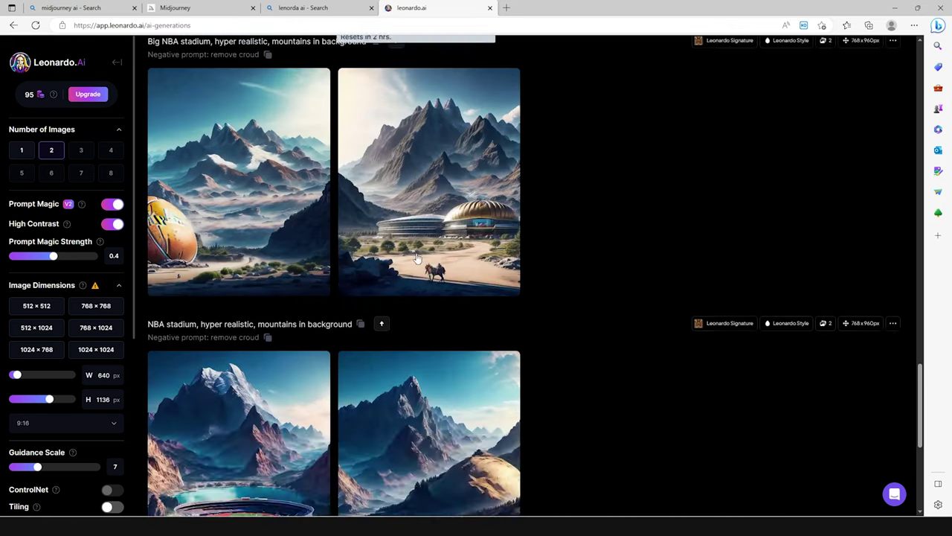
scroll(636, 295, up, 12)
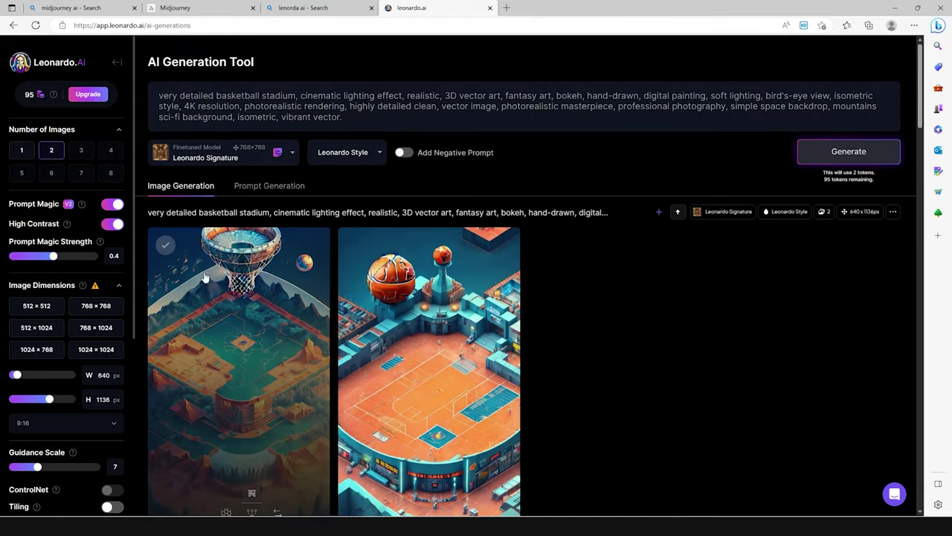
mouse_move(254, 377)
click(260, 355)
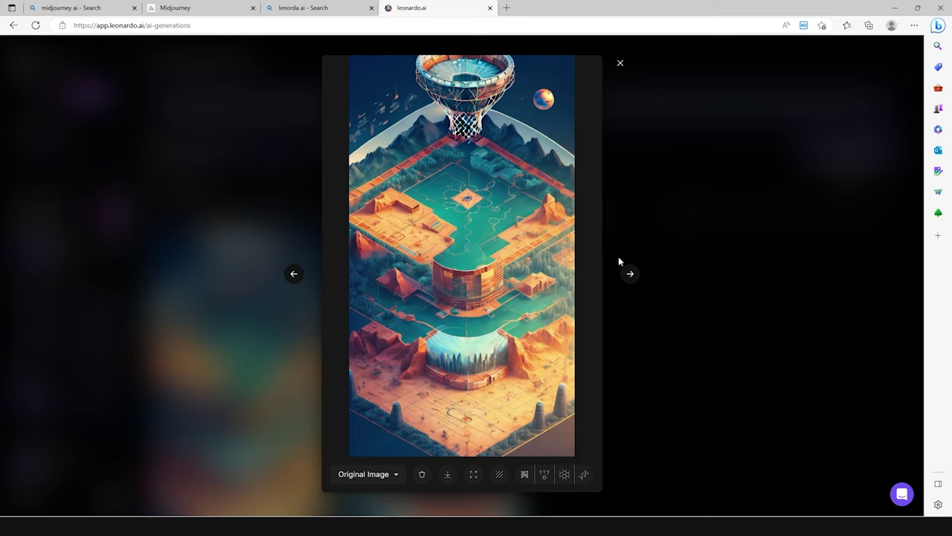
click(619, 63)
scroll(562, 364, down, 10)
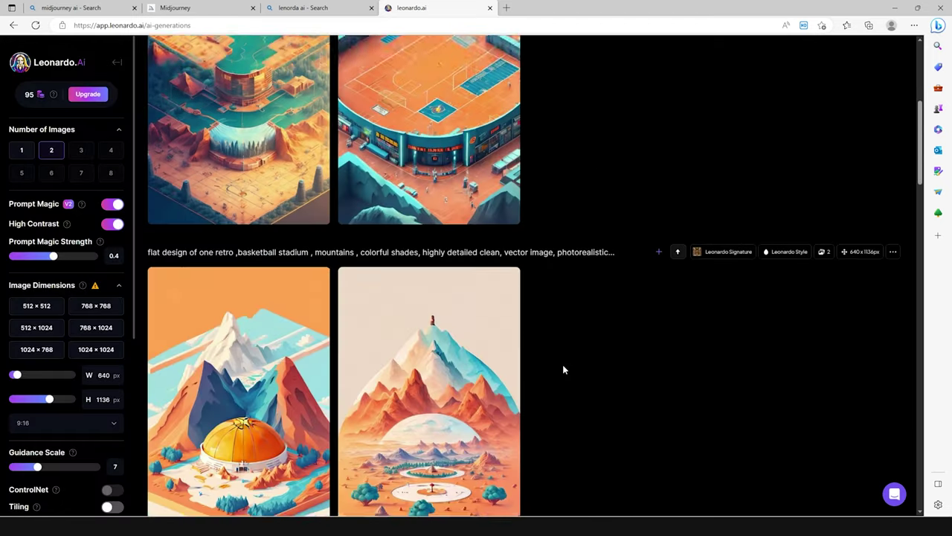
scroll(538, 407, up, 5)
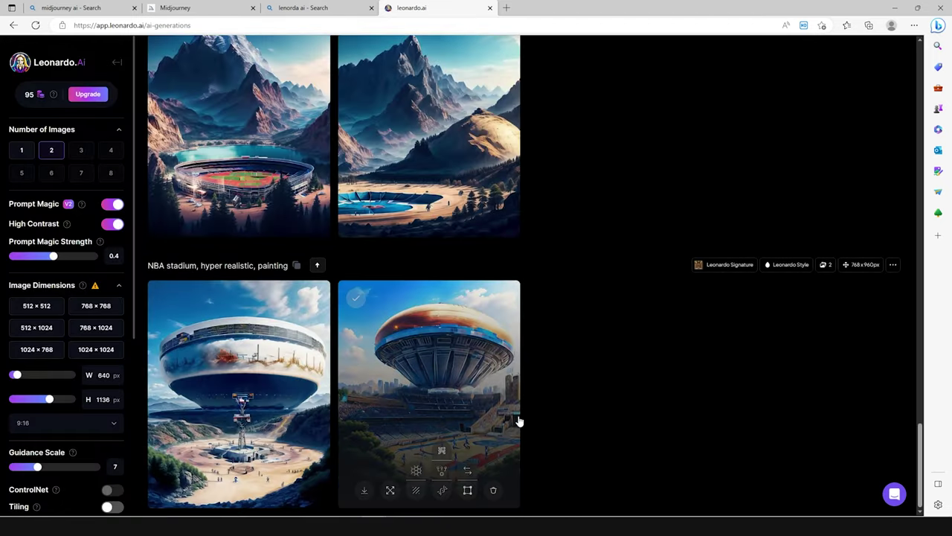
Step: Open the UFO-shaped NBA stadium painting full size and download it
click(453, 364)
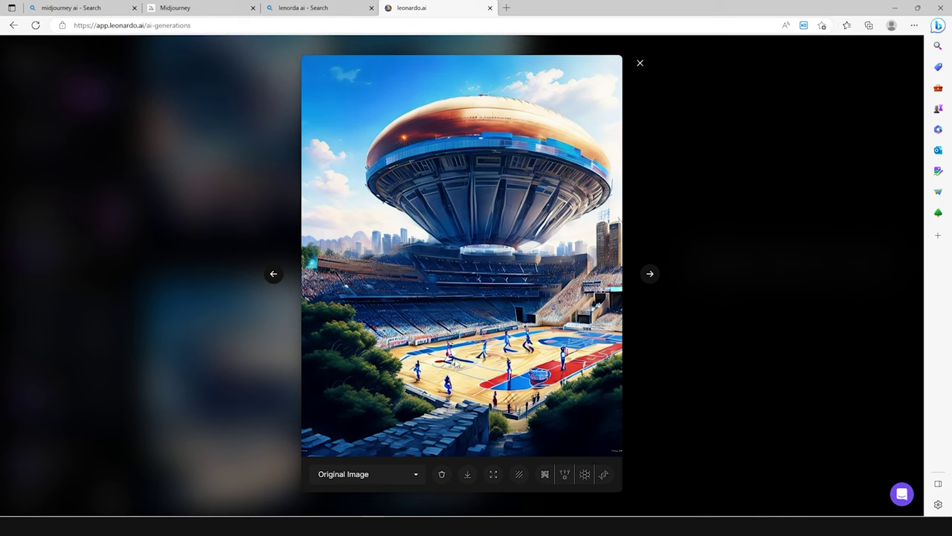
click(639, 64)
mouse_move(376, 389)
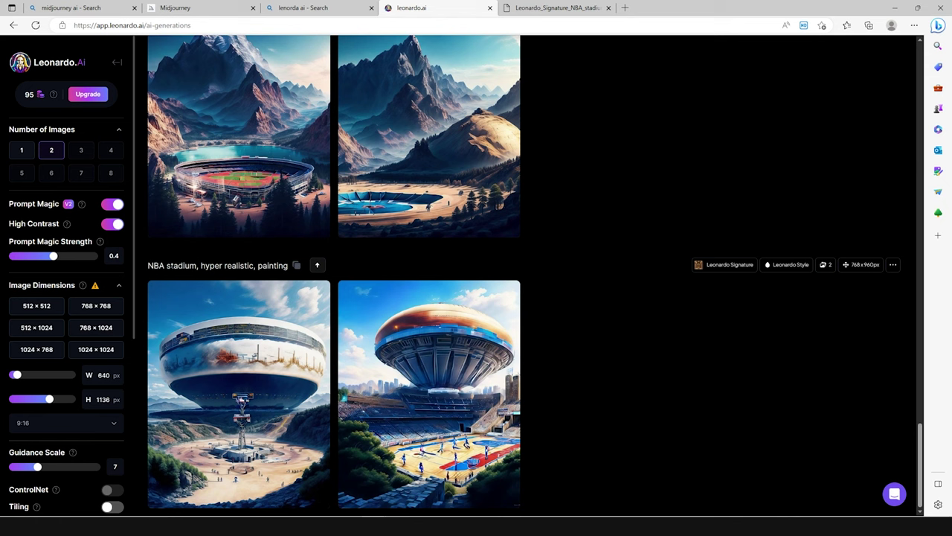
drag(168, 266, 268, 272)
mouse_move(510, 399)
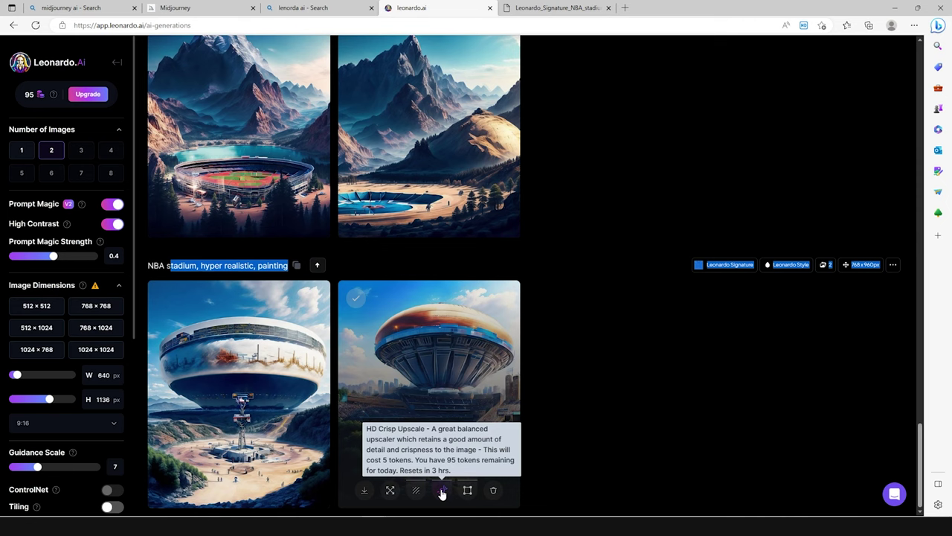
click(459, 346)
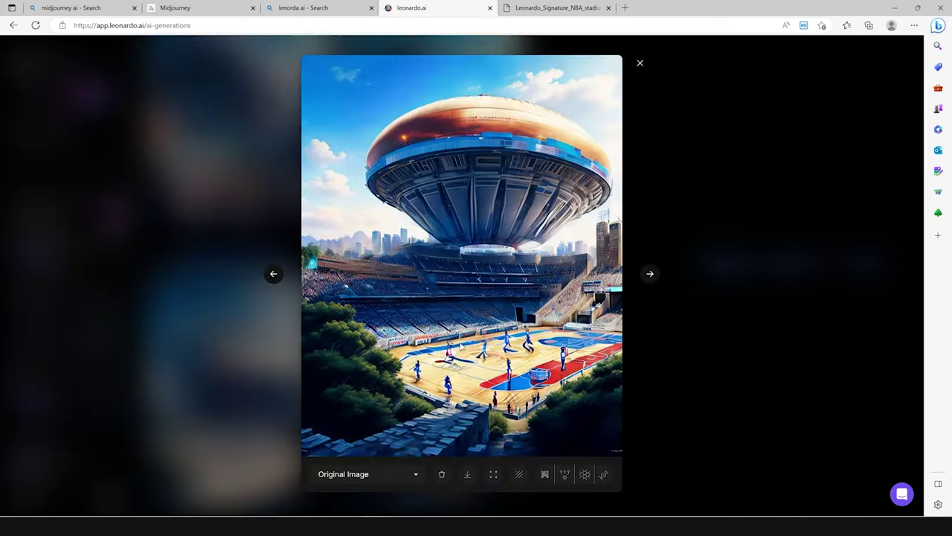
click(468, 476)
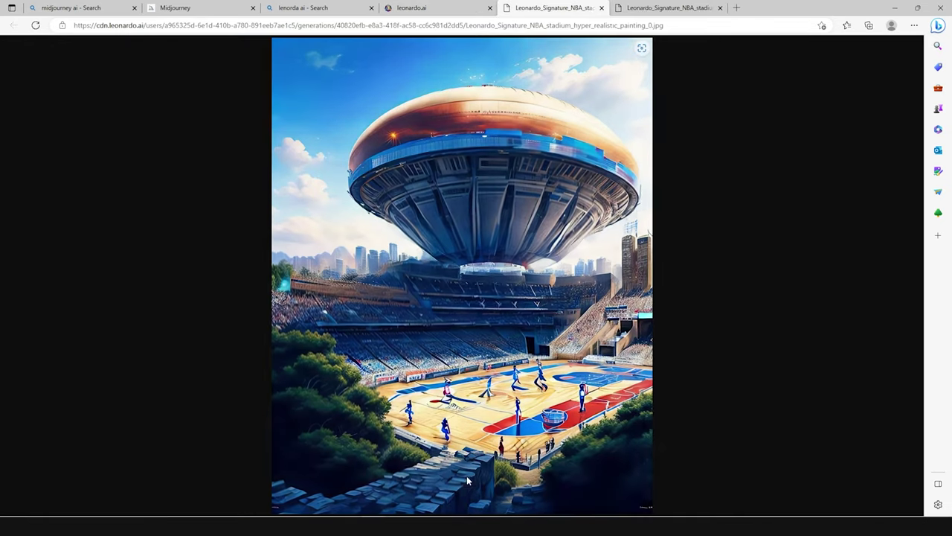
right_click(425, 225)
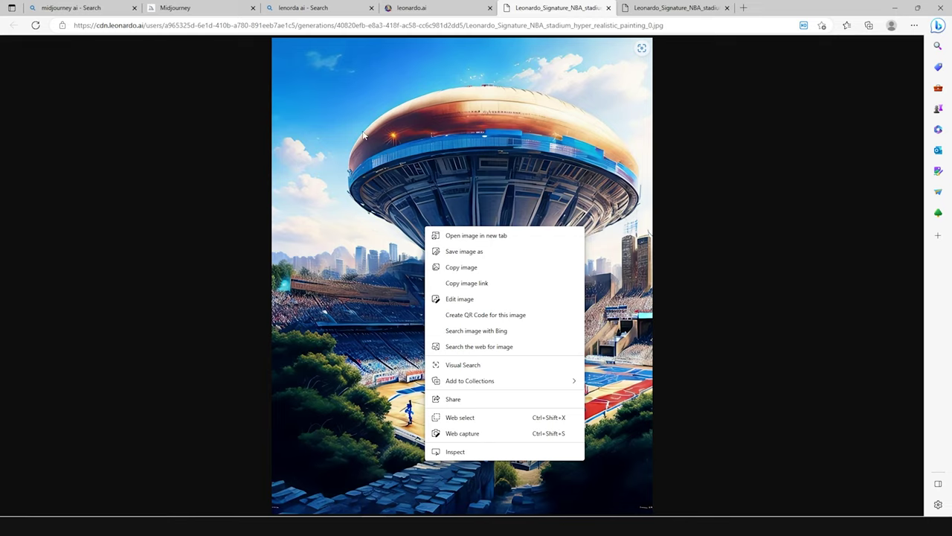
click(384, 329)
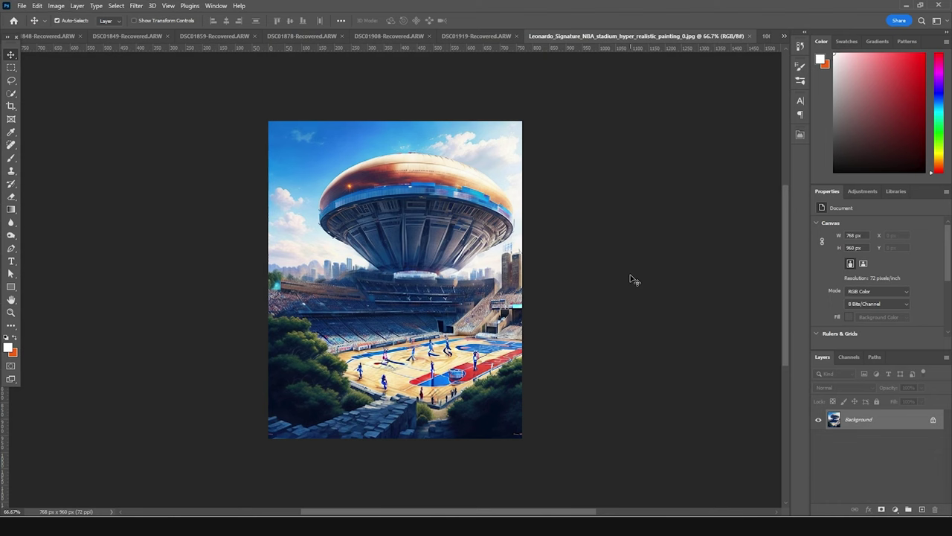
Step: Create a new 4 x 5 in, 300 ppi blank document
key(ctrl+n)
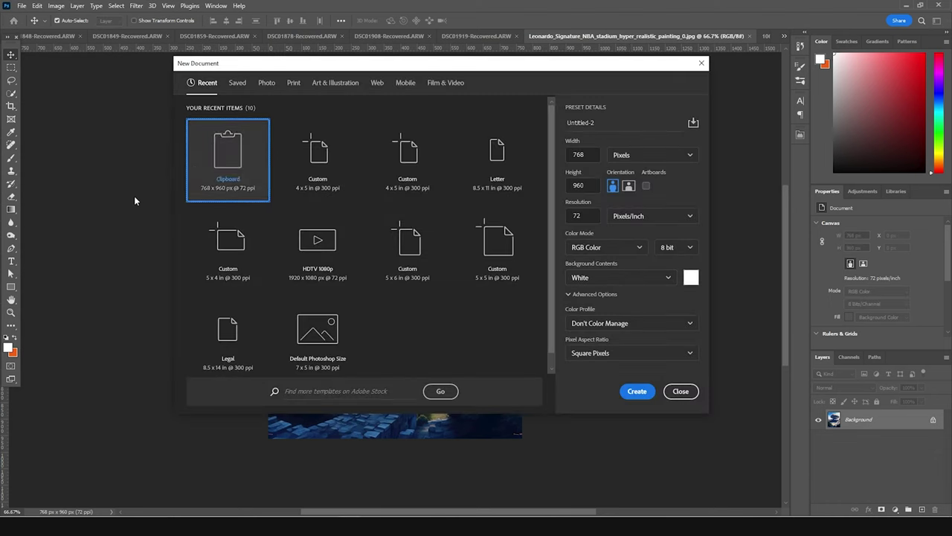
click(323, 170)
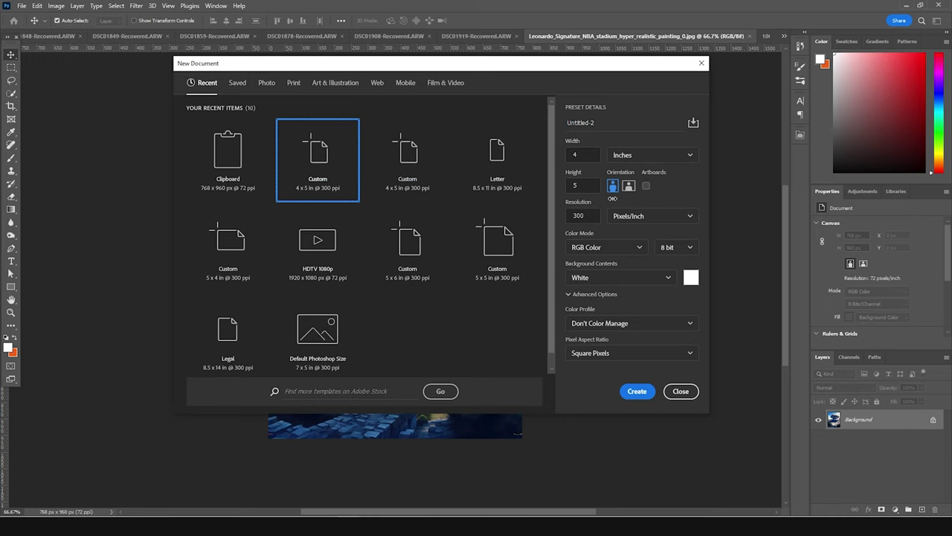
click(641, 397)
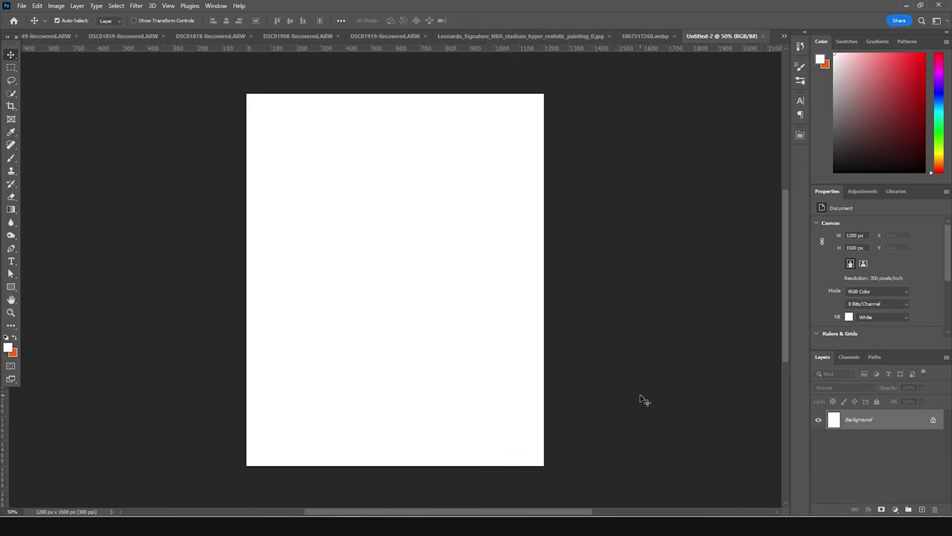
Step: Drag the stadium painting in as a smart object and scale it to fill the canvas
click(637, 37)
click(564, 36)
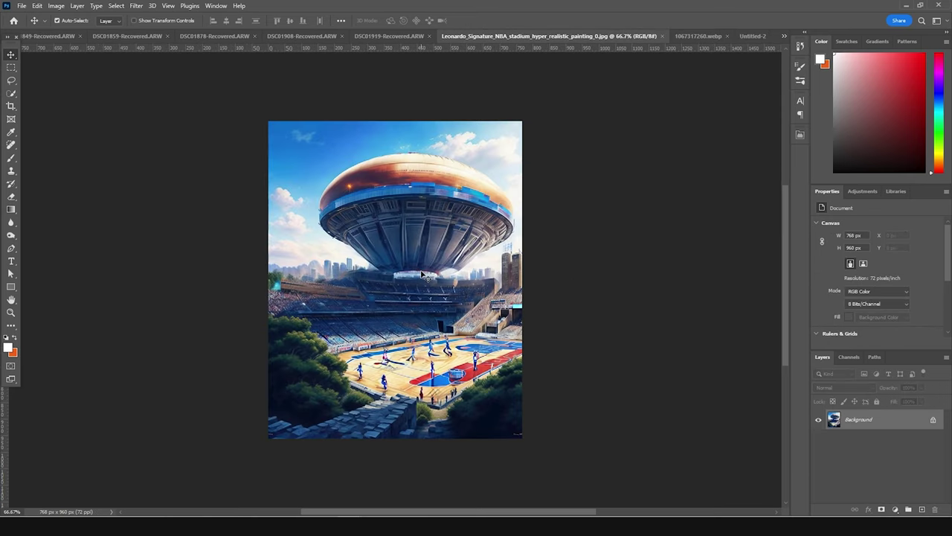
drag(751, 44, 411, 314)
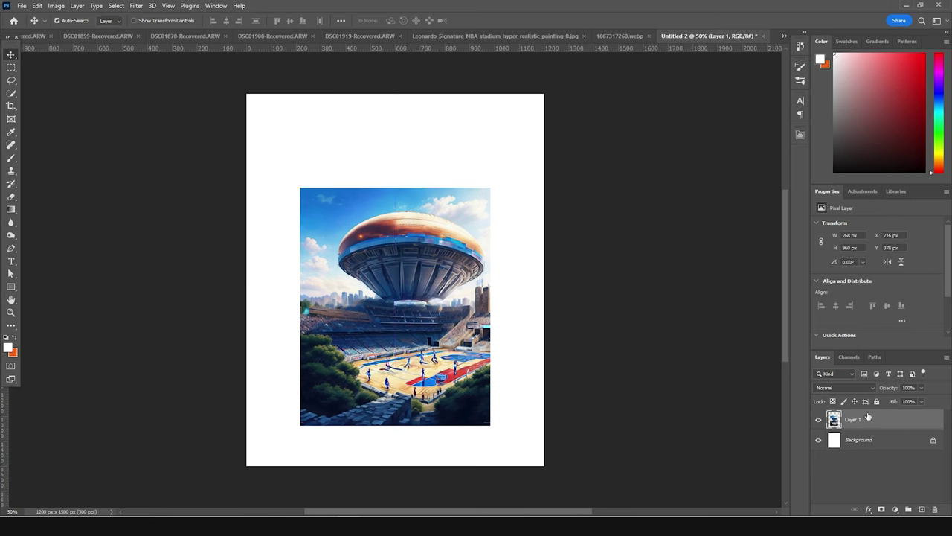
right_click(869, 419)
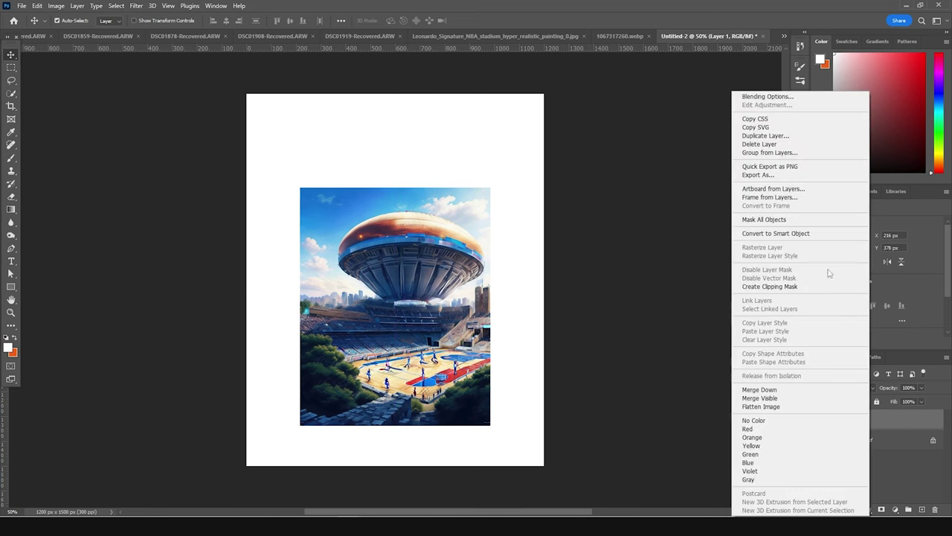
click(796, 234)
key(ctrl+t)
mouse_move(490, 426)
mouse_down()
mouse_move(539, 470)
mouse_move(533, 451)
mouse_move(542, 463)
mouse_move(475, 433)
mouse_move(485, 427)
mouse_up()
drag(539, 465, 553, 476)
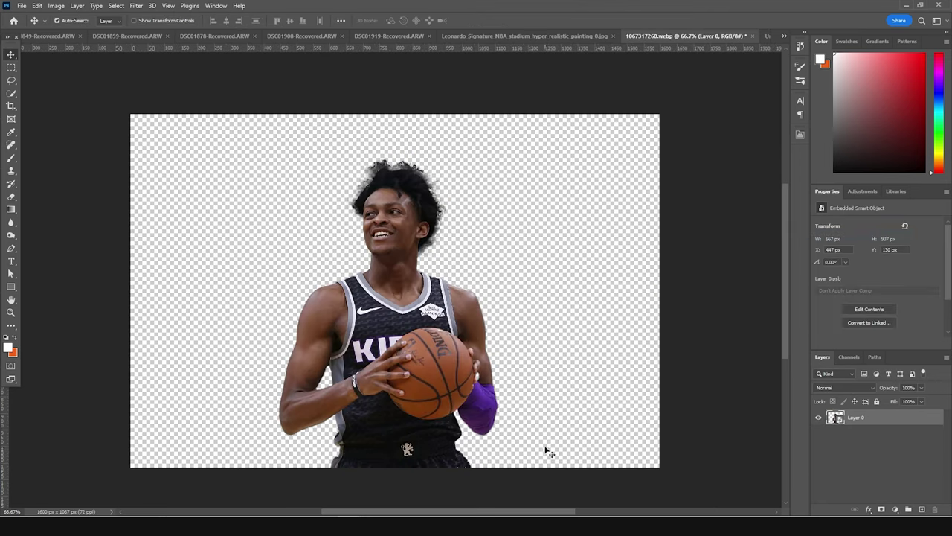
click(548, 417)
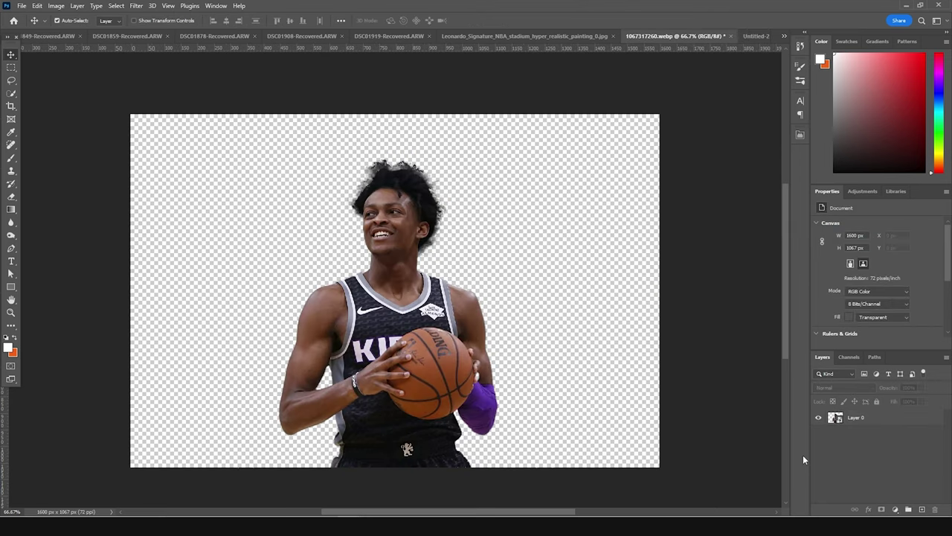
Step: Drag the cut-out player into the poster and enlarge him centred along the bottom
drag(835, 417, 409, 351)
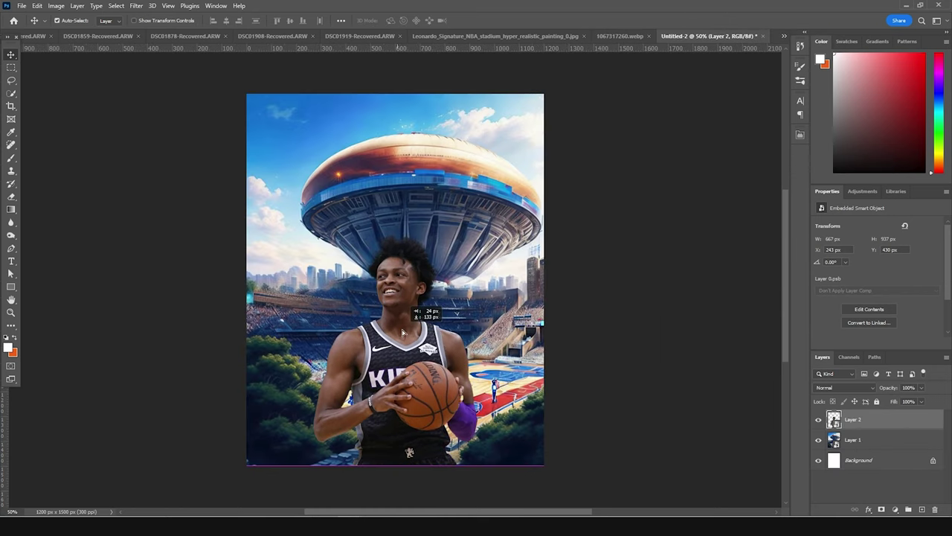
key(ctrl+t)
drag(476, 454, 494, 472)
drag(467, 334, 474, 332)
drag(498, 198, 505, 197)
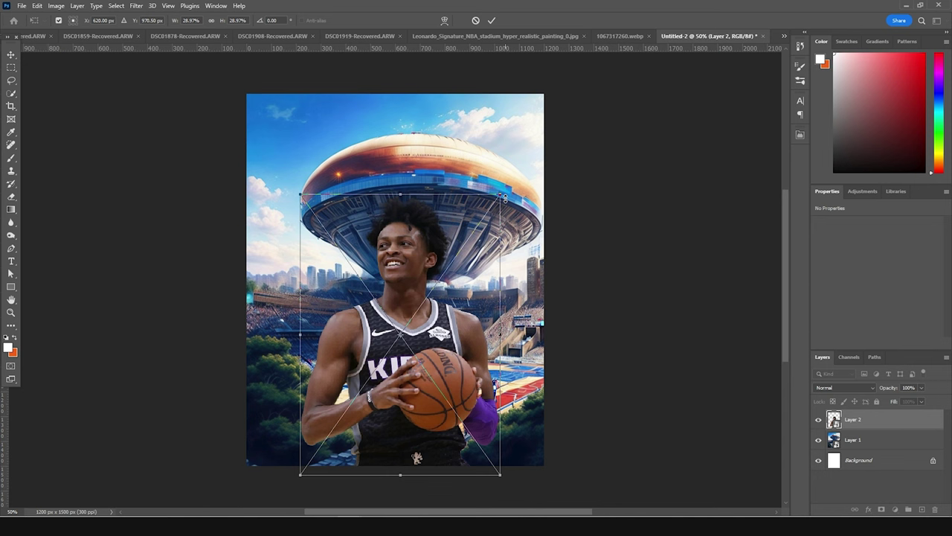
key(Return)
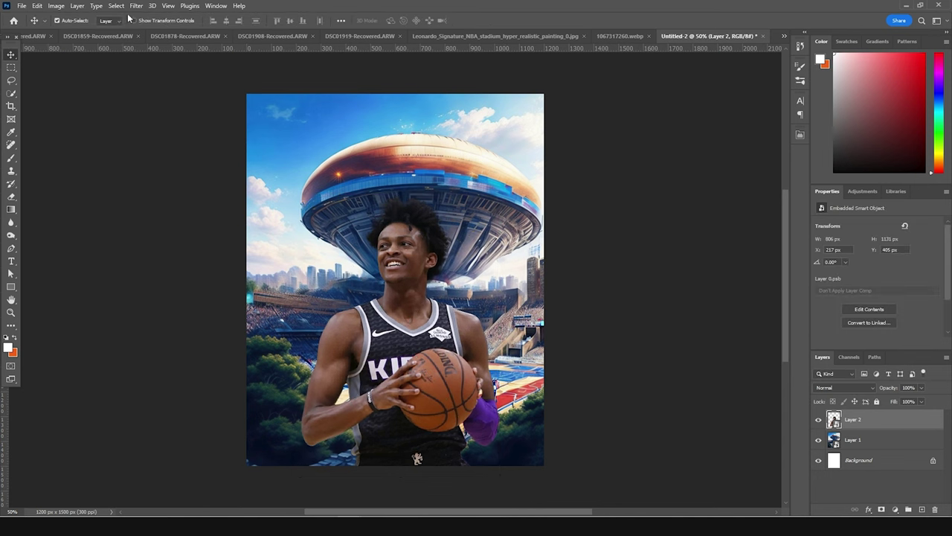
click(136, 6)
click(148, 79)
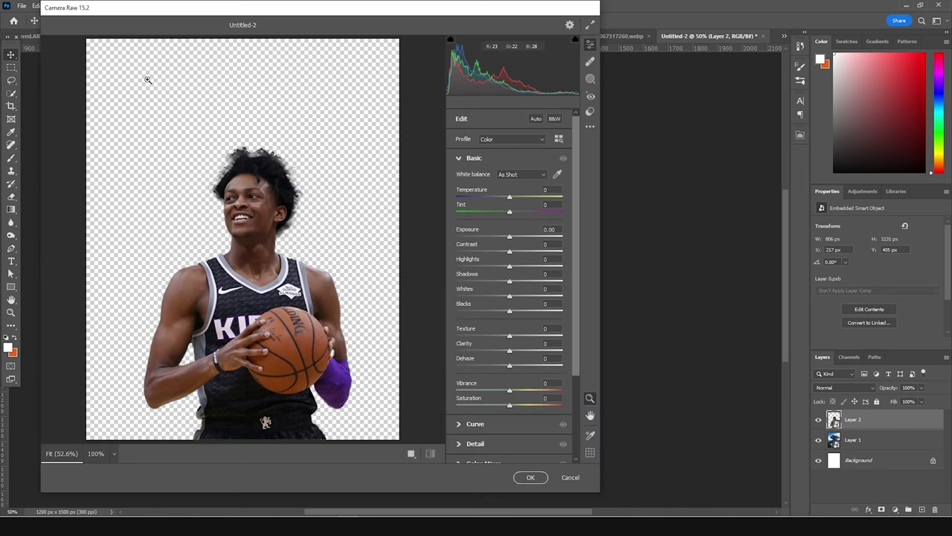
Step: In Camera Raw, set Highlights -71, Shadows +28, Exposure +1.05 and Clarity +93
click(472, 266)
drag(509, 281, 525, 282)
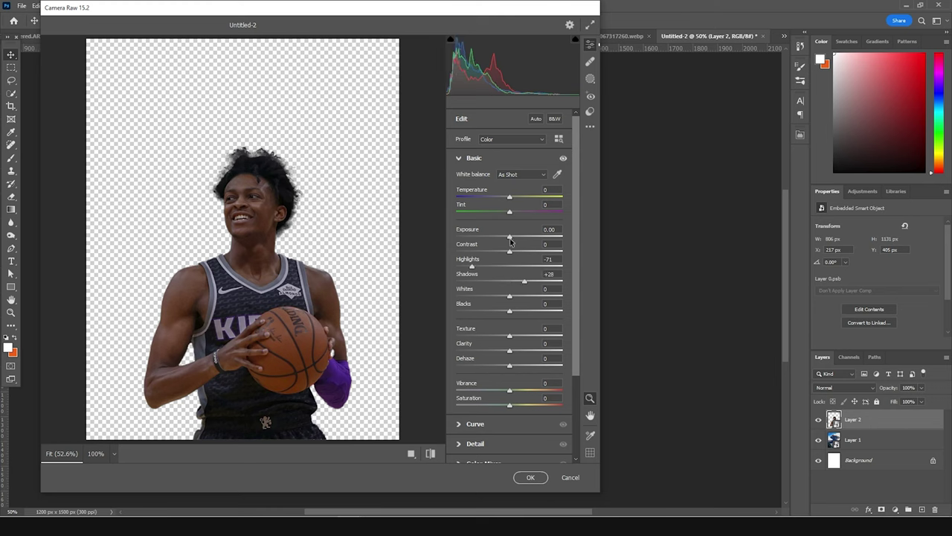
click(520, 236)
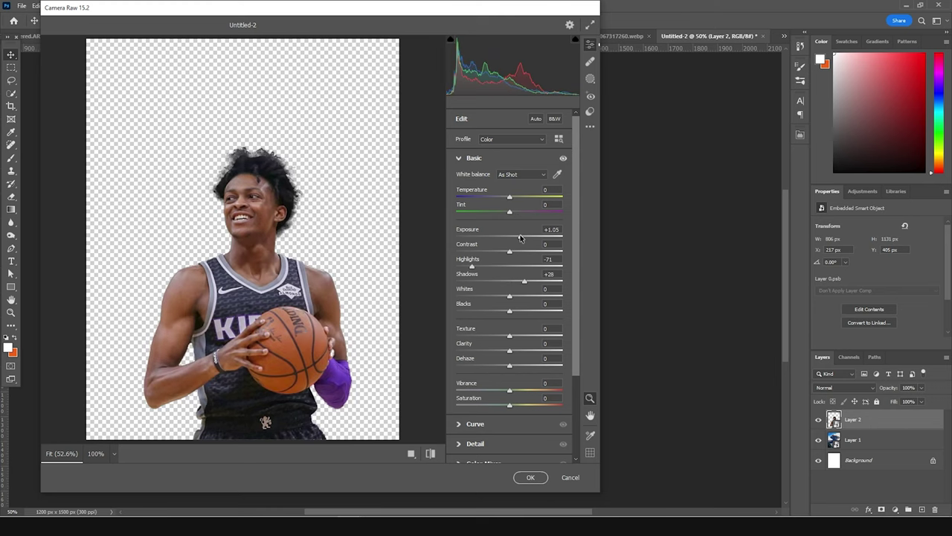
mouse_move(518, 341)
mouse_down()
mouse_move(559, 356)
mouse_move(524, 336)
mouse_move(533, 336)
mouse_up()
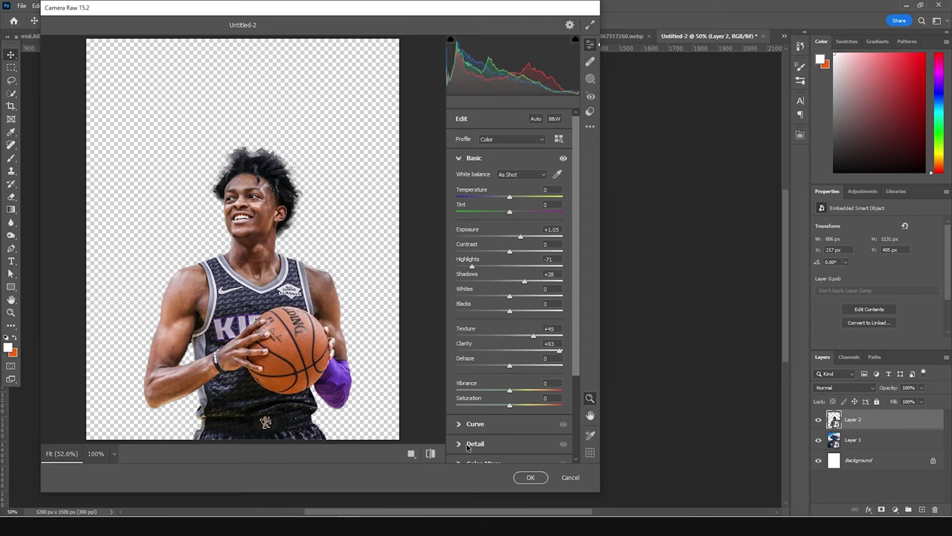
Step: Set Noise Reduction to 44 and Vibrance to -26, then apply the Camera Raw filter
click(460, 446)
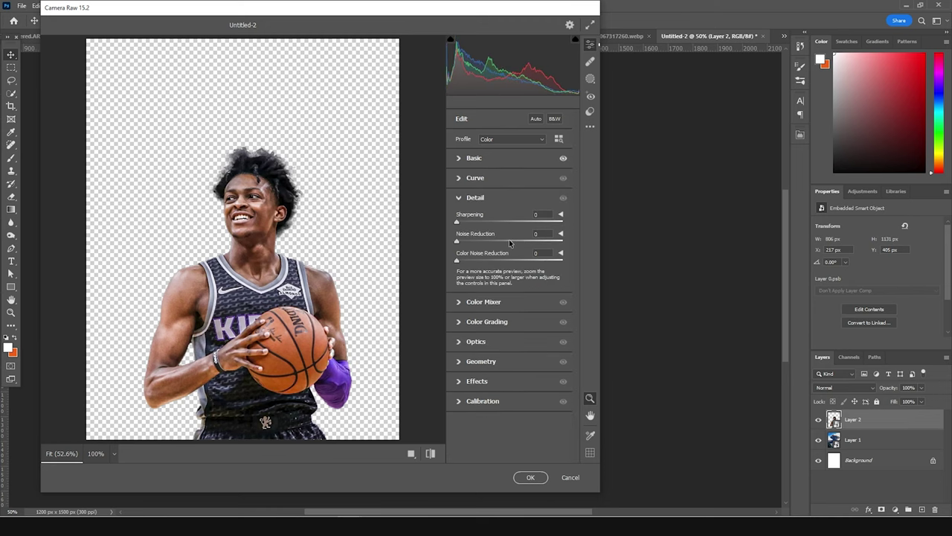
click(510, 239)
drag(510, 242, 504, 242)
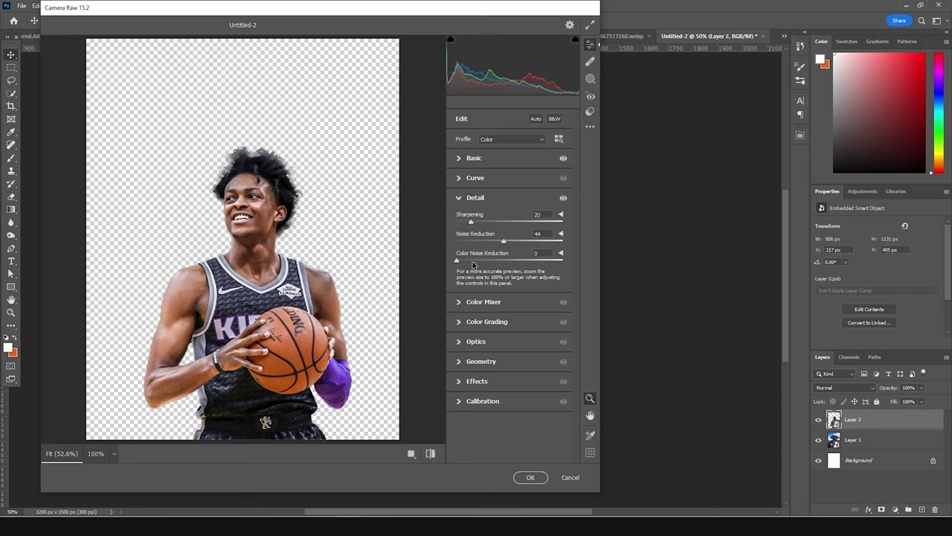
click(461, 179)
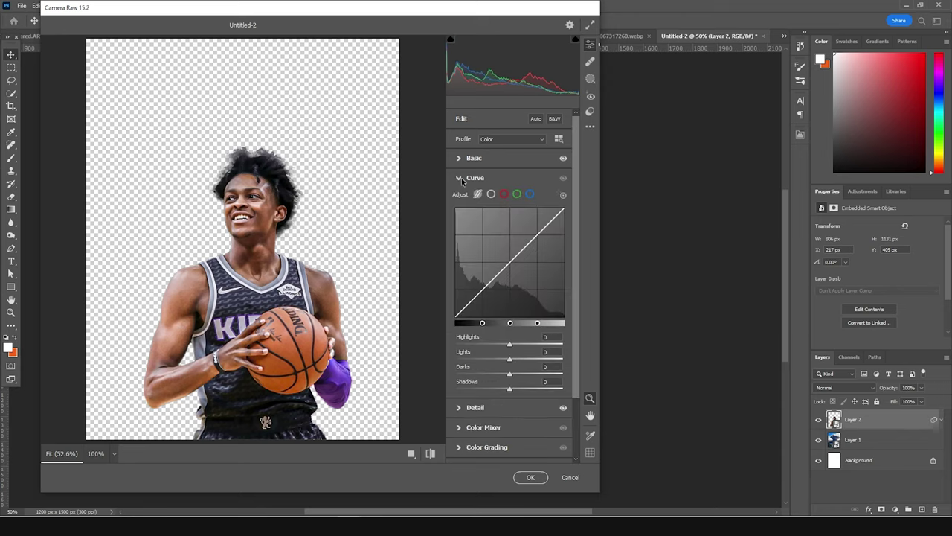
click(461, 179)
click(469, 158)
scroll(476, 298, down, 2)
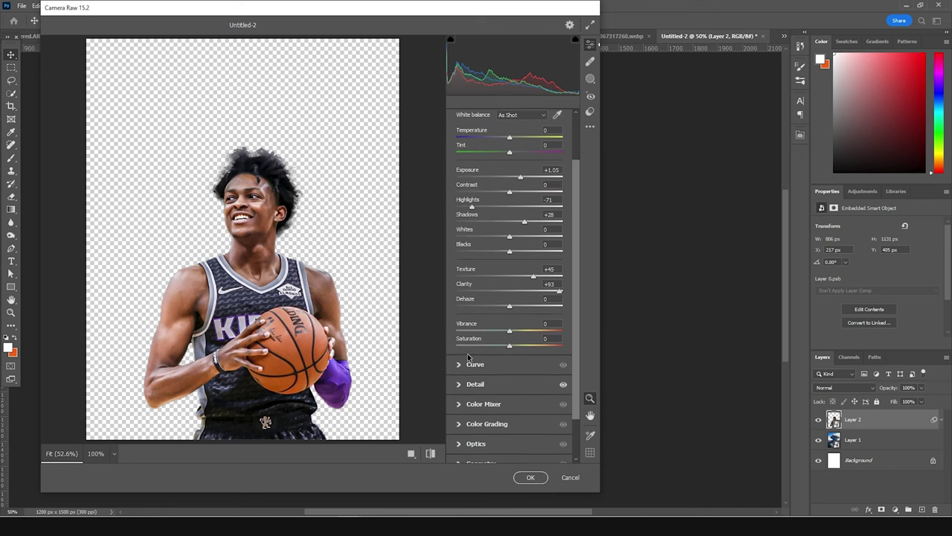
drag(488, 333, 493, 332)
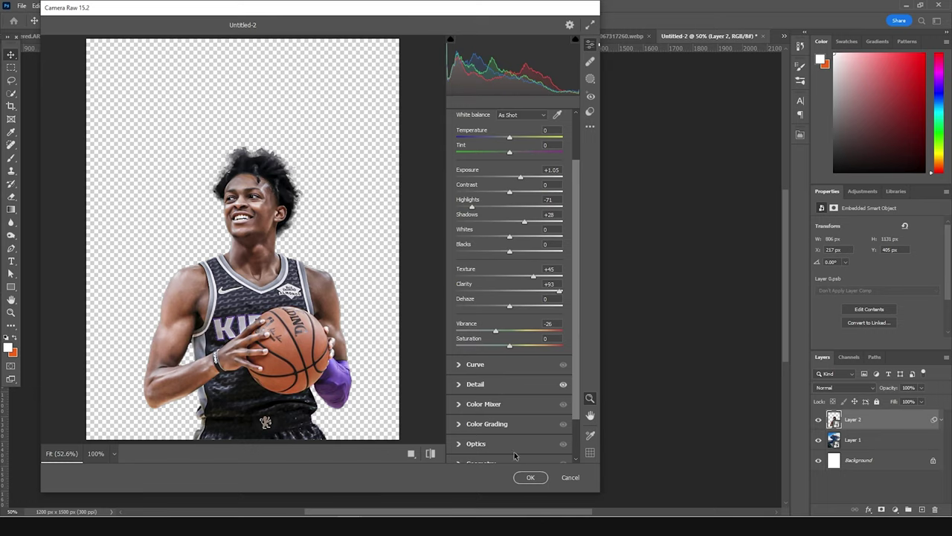
click(528, 477)
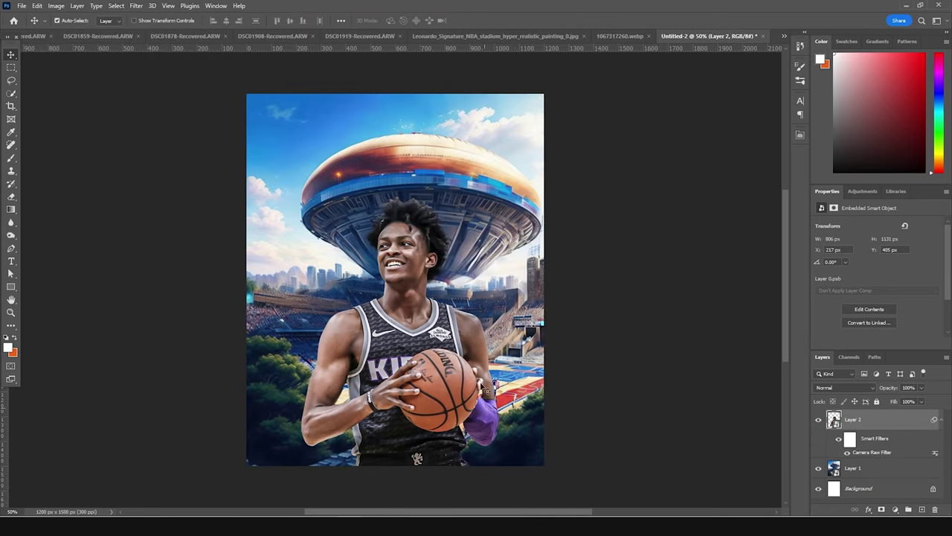
Step: Add a new Layer 3 clipped to the player layer
click(923, 509)
right_click(871, 423)
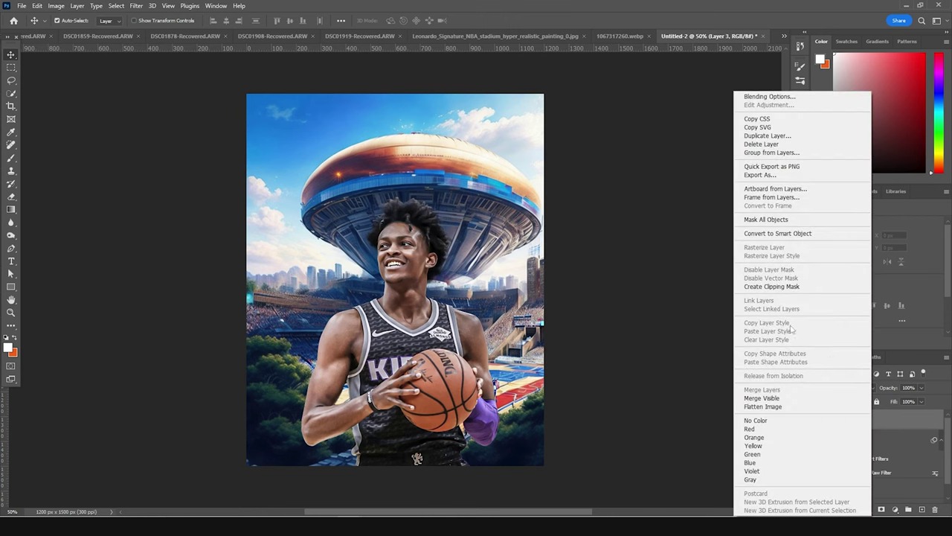
click(777, 287)
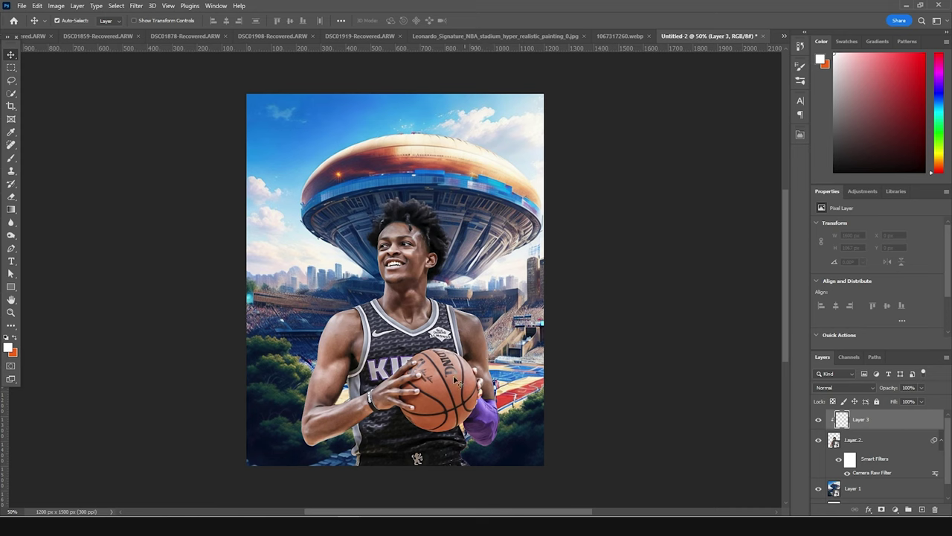
Step: Select the Soft Round brush at about 150 px
key(b)
click(68, 23)
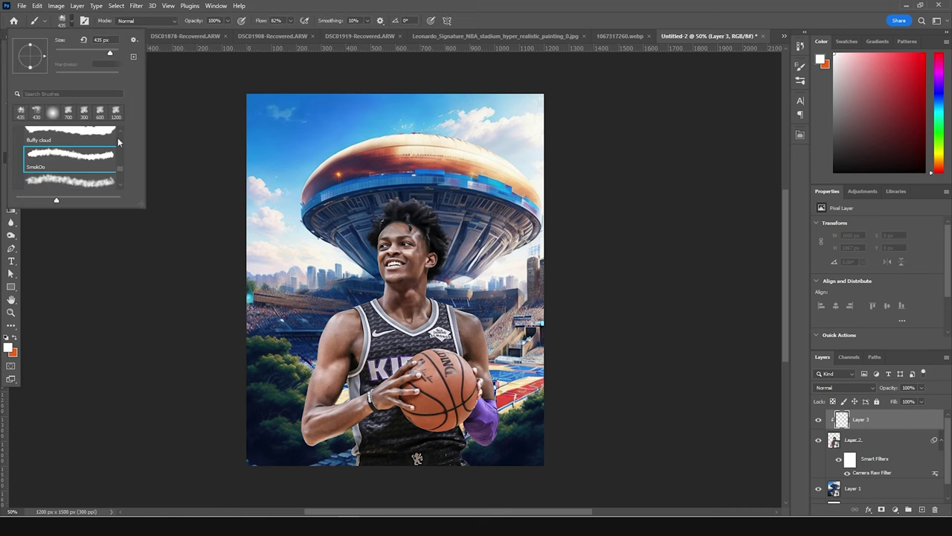
drag(121, 171, 120, 131)
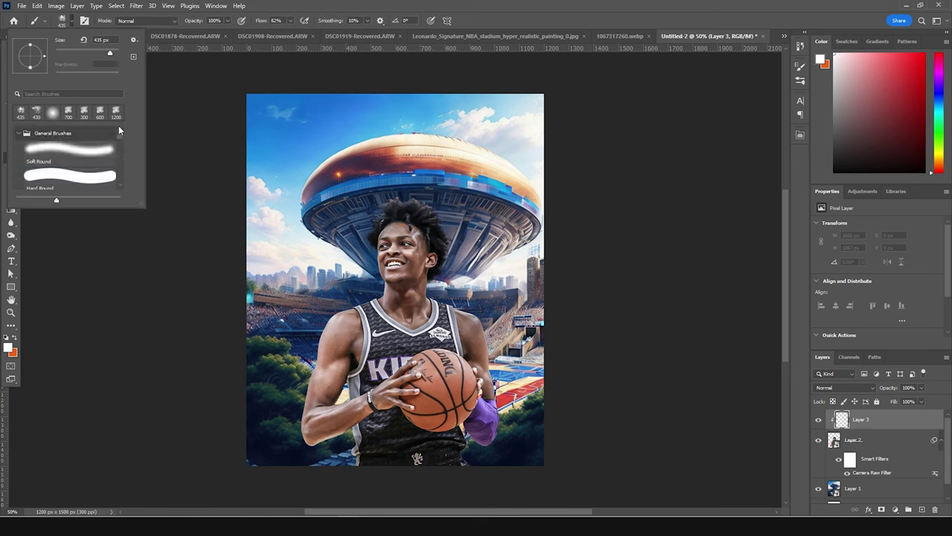
click(95, 159)
click(863, 429)
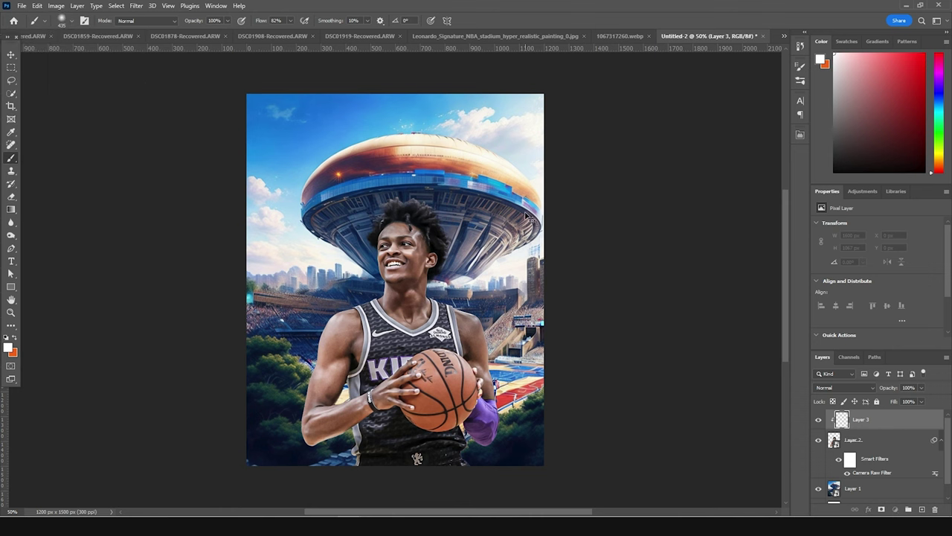
scroll(526, 216, up, 3)
key(bracketleft)
key(bracketleft)
key(bracketleft)
key(bracketleft)
key(bracketleft)
key(bracketleft)
Step: Paint a faint white highlight along the player's edge and raise brush flow to 100%
drag(563, 324, 633, 357)
mouse_move(692, 376)
mouse_down()
mouse_move(718, 409)
mouse_move(506, 238)
mouse_move(563, 272)
mouse_move(499, 260)
mouse_up()
key(space)
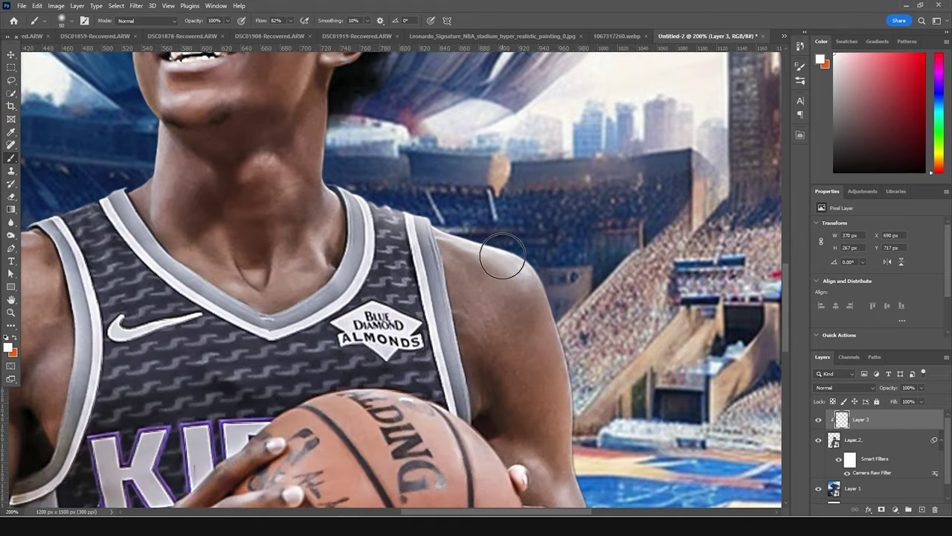
click(291, 22)
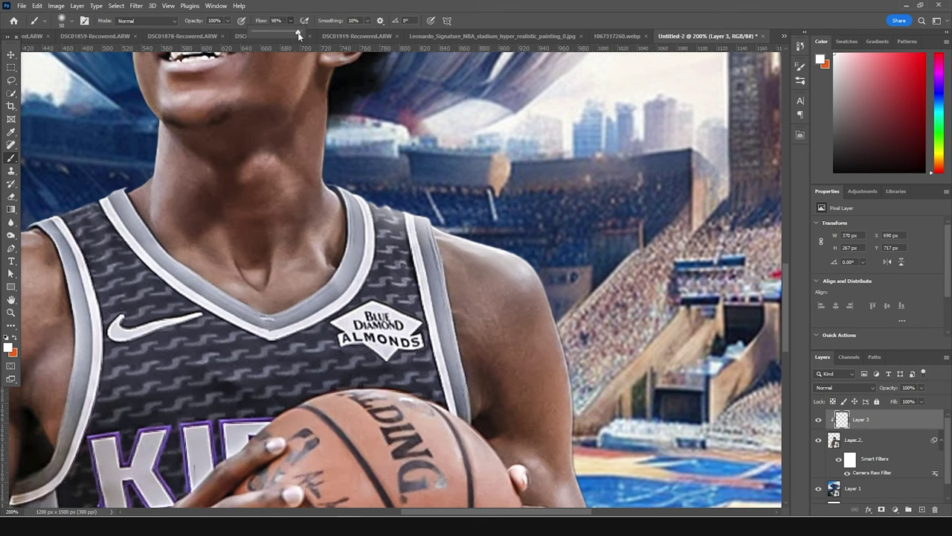
mouse_move(503, 241)
mouse_down()
mouse_move(520, 238)
mouse_move(557, 287)
mouse_move(590, 421)
mouse_up()
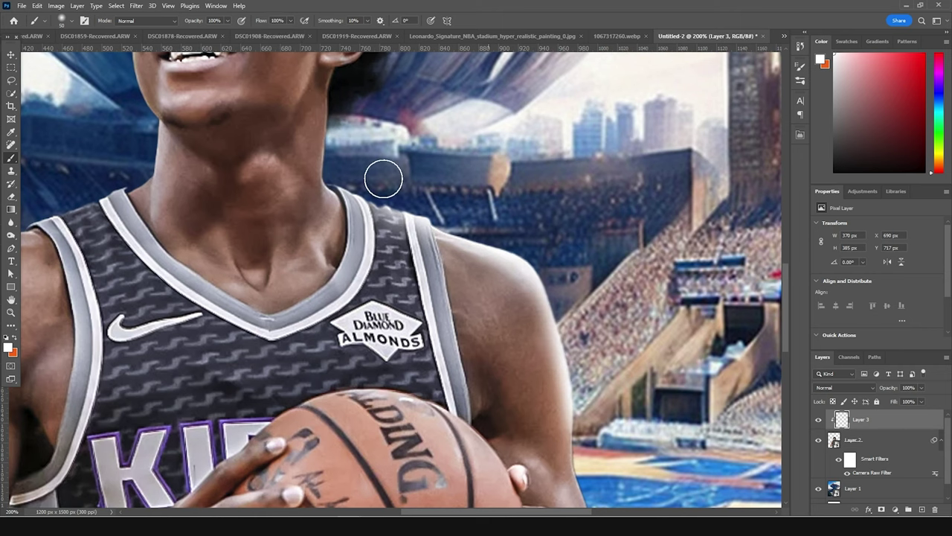
scroll(513, 223, down, 5)
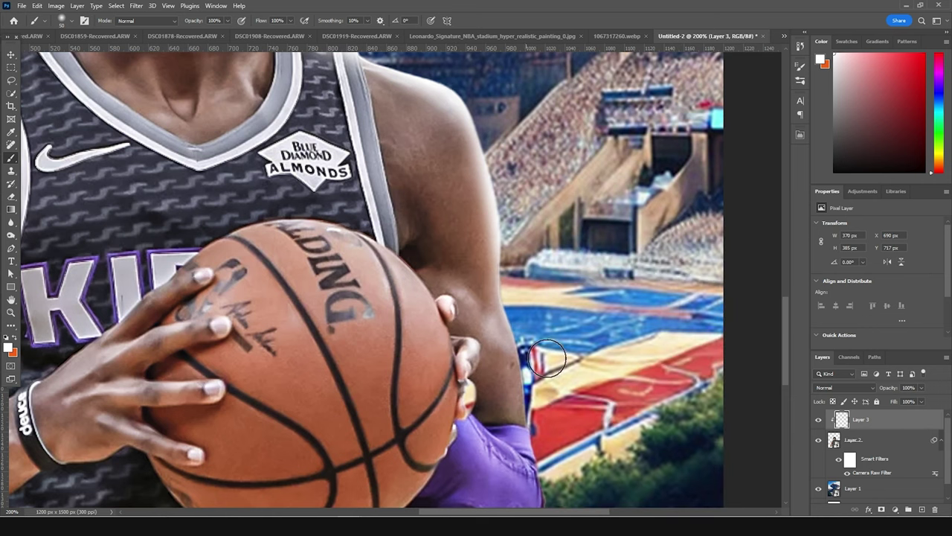
drag(542, 372, 529, 446)
scroll(510, 261, up, 5)
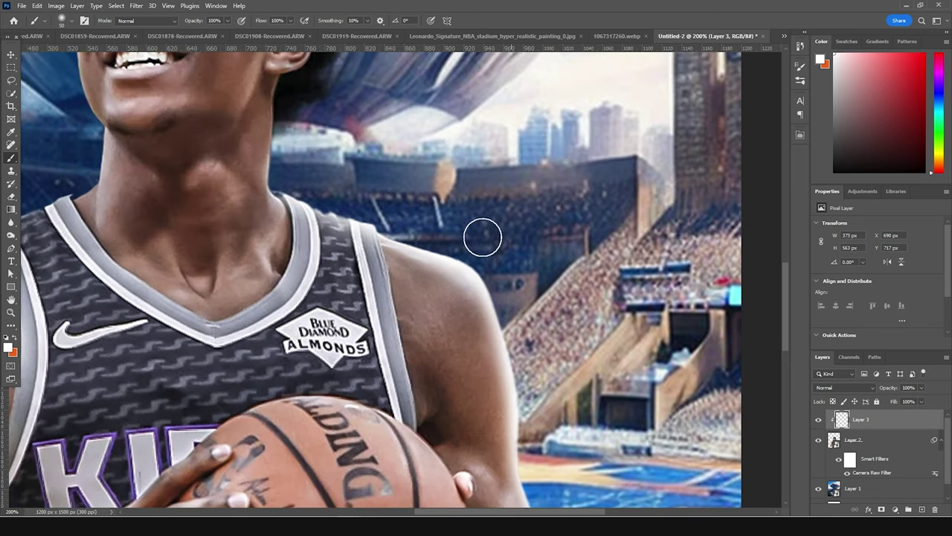
scroll(484, 233, left, 10)
Step: Paint white highlights along the player's upper arm edge with a larger brush
mouse_move(419, 234)
mouse_down()
mouse_move(404, 248)
mouse_move(319, 274)
mouse_move(202, 352)
mouse_up()
key(bracketright)
key(bracketright)
key(bracketright)
key(bracketright)
key(bracketright)
key(bracketright)
mouse_move(402, 197)
mouse_down()
mouse_move(286, 282)
mouse_move(159, 463)
mouse_up()
scroll(246, 233, down, 5)
scroll(247, 233, left, 3)
mouse_move(246, 234)
mouse_down()
mouse_move(238, 265)
mouse_move(209, 296)
mouse_up()
scroll(207, 296, up, 6)
scroll(207, 296, right, 3)
mouse_move(276, 233)
mouse_down()
mouse_move(350, 238)
mouse_move(322, 217)
mouse_up()
scroll(323, 217, up, 5)
drag(330, 298, 233, 191)
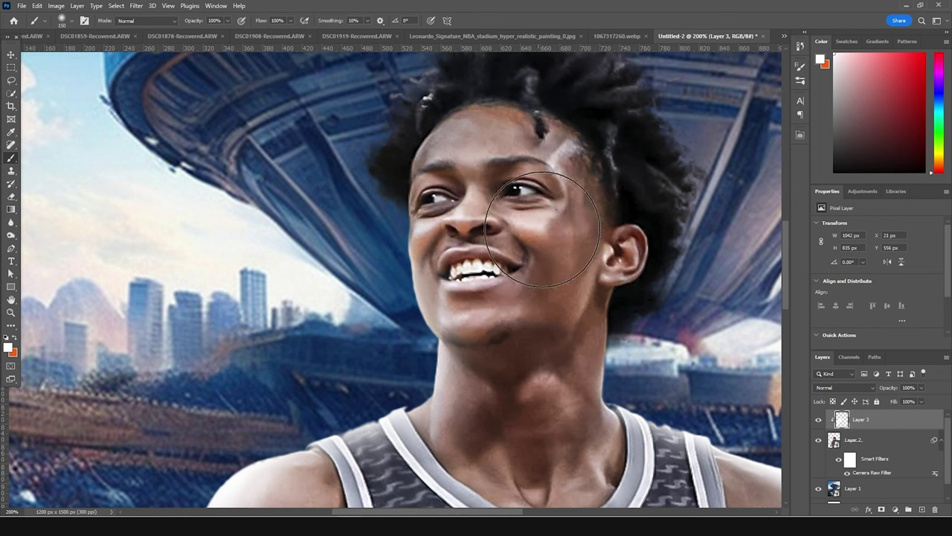
Step: Add highlights around the neck and shoulder, resizing the brush to about 100 px
key(bracketleft)
key(bracketleft)
key(bracketleft)
key(bracketleft)
key(bracketleft)
key(bracketleft)
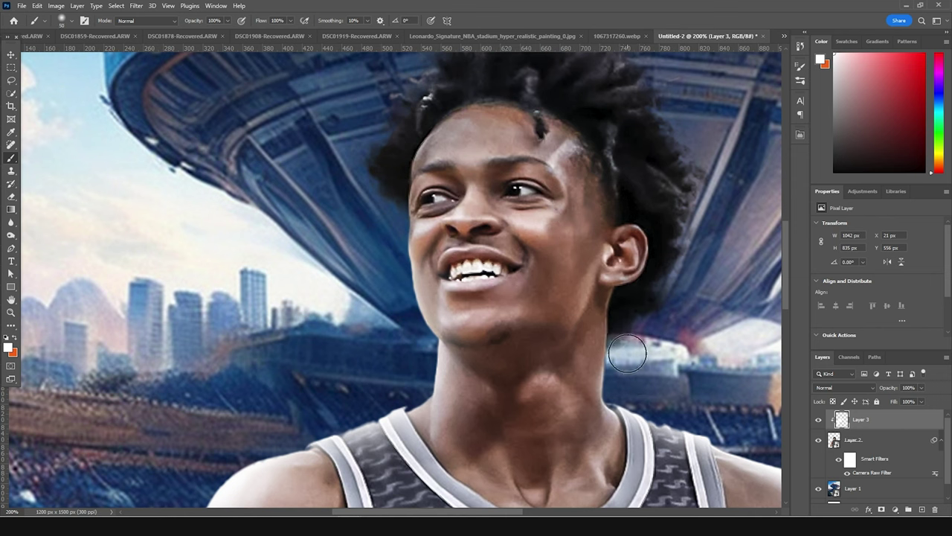
drag(706, 431, 265, 268)
key(bracketright)
key(bracketright)
key(bracketright)
key(bracketright)
key(bracketright)
key(bracketright)
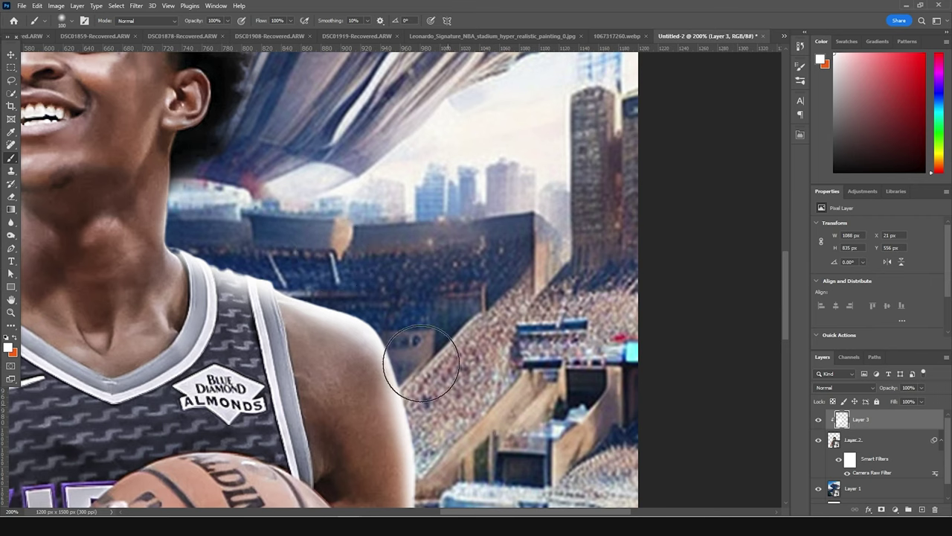
key(ctrl+minus)
key(ctrl+minus)
key(ctrl+minus)
key(ctrl+minus)
key(ctrl+minus)
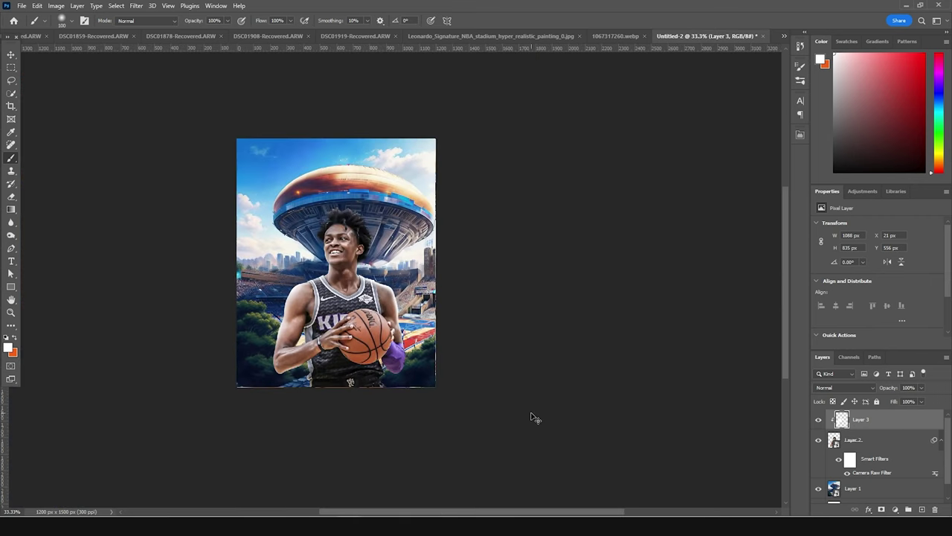
key(ctrl+plus)
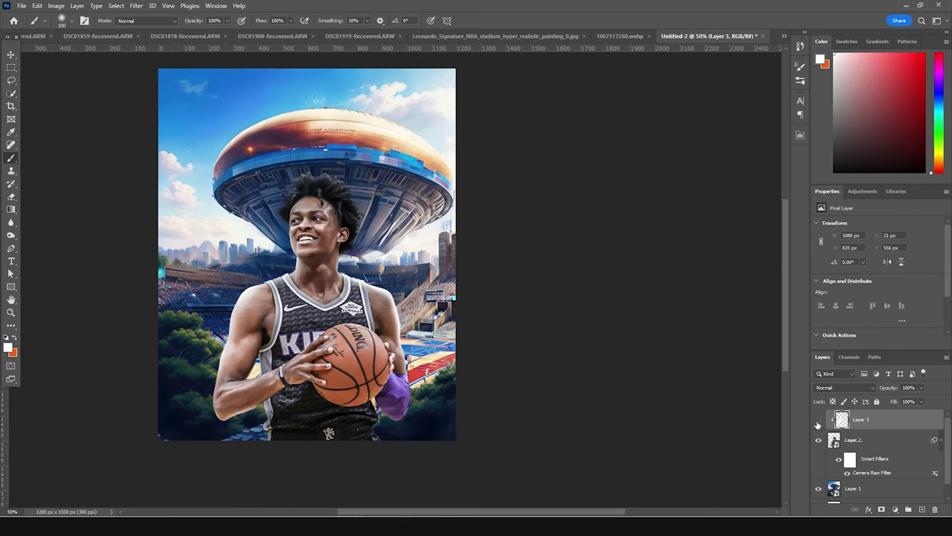
Step: Add a new empty Layer 4 above the stadium Layer 1
scroll(824, 474, down, 1)
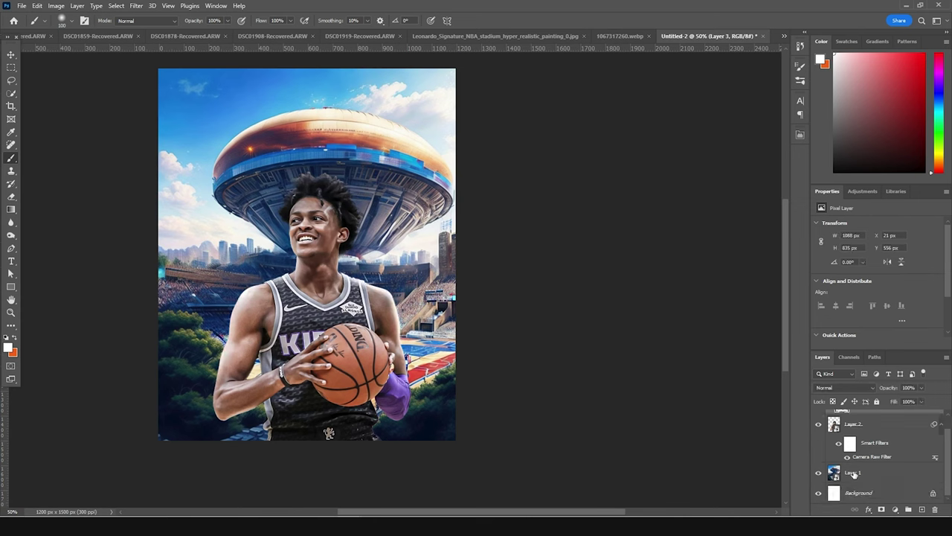
click(859, 473)
click(923, 509)
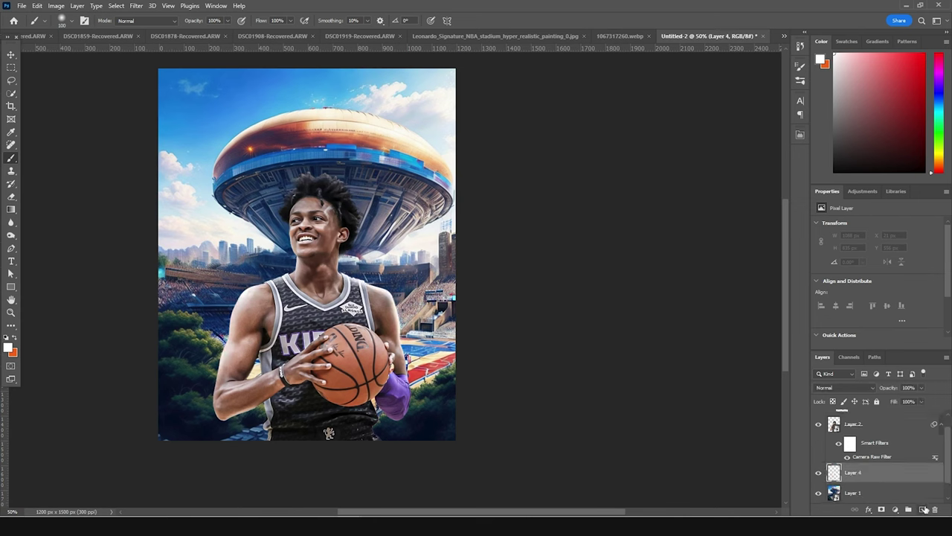
Step: Choose a cloud brush preset at 1000 px
key(h)
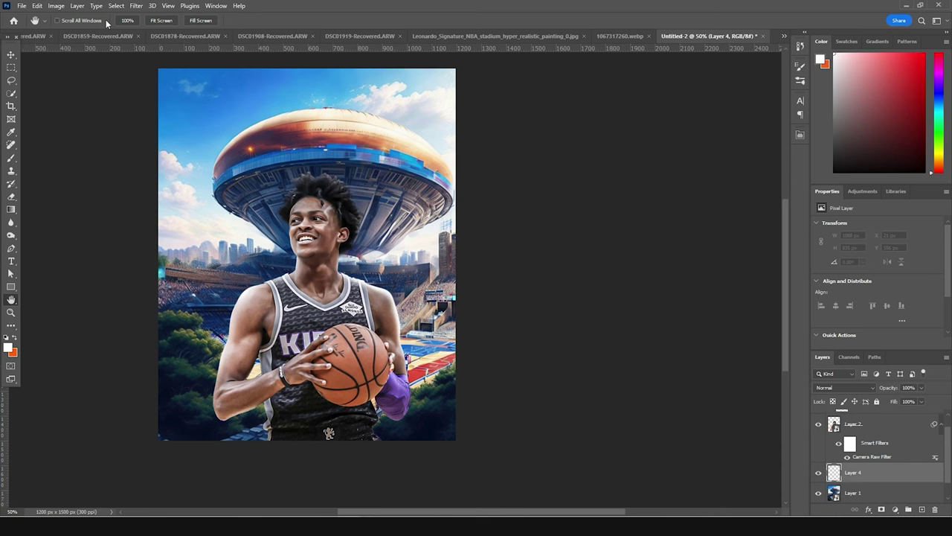
key(b)
click(62, 20)
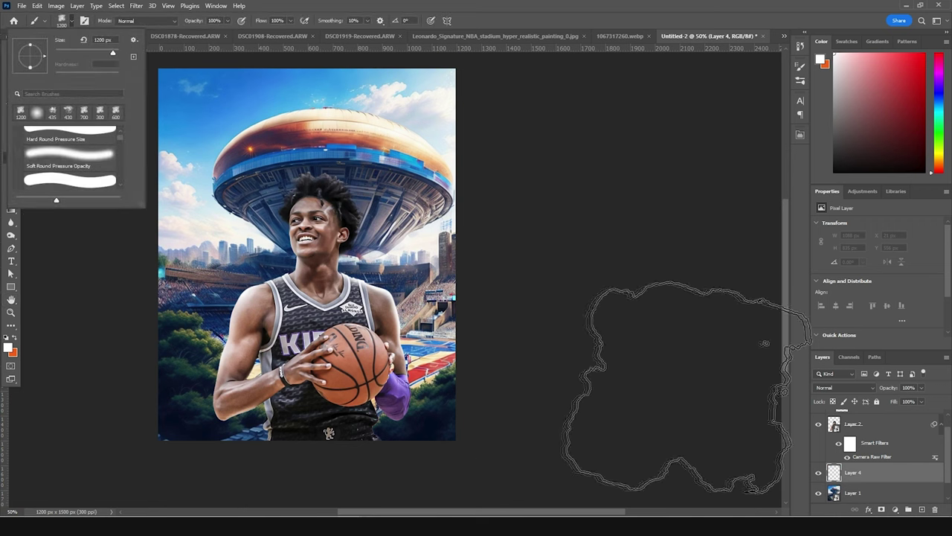
click(66, 112)
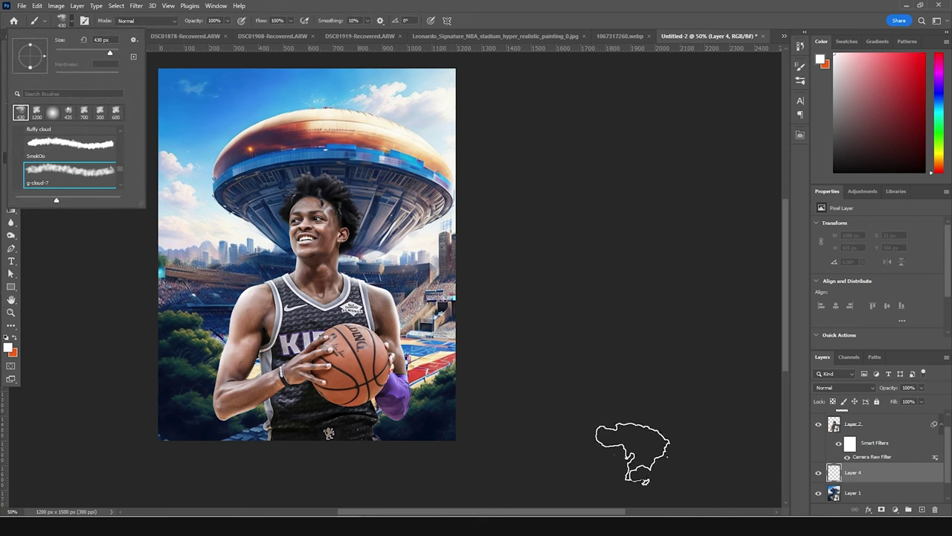
click(859, 477)
key(bracketright)
key(bracketright)
key(bracketright)
key(bracketright)
key(bracketright)
key(bracketright)
Step: Paint white mist across the lower photo and around the stadium base at 700 px
click(426, 348)
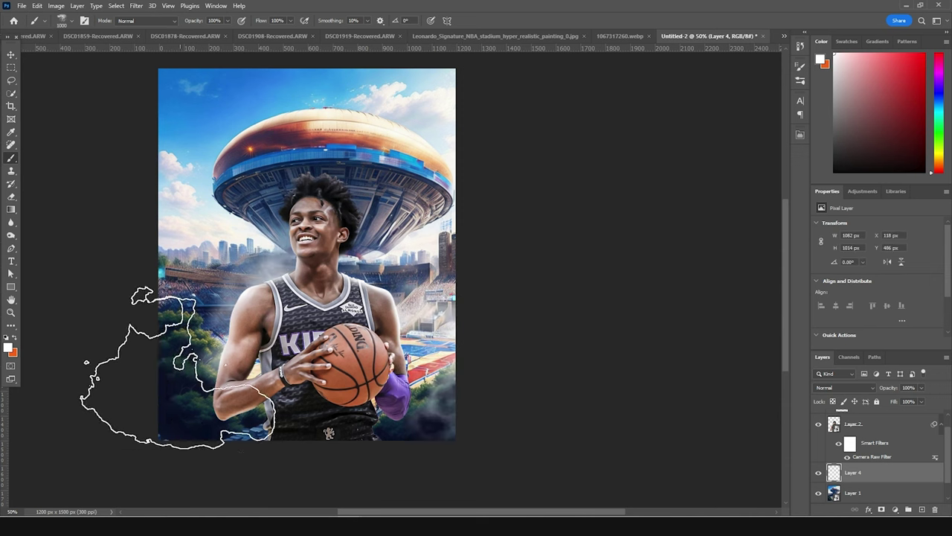
drag(175, 372, 454, 290)
key(bracketleft)
key(bracketleft)
key(bracketleft)
key(bracketleft)
key(bracketleft)
key(bracketleft)
drag(405, 244, 372, 217)
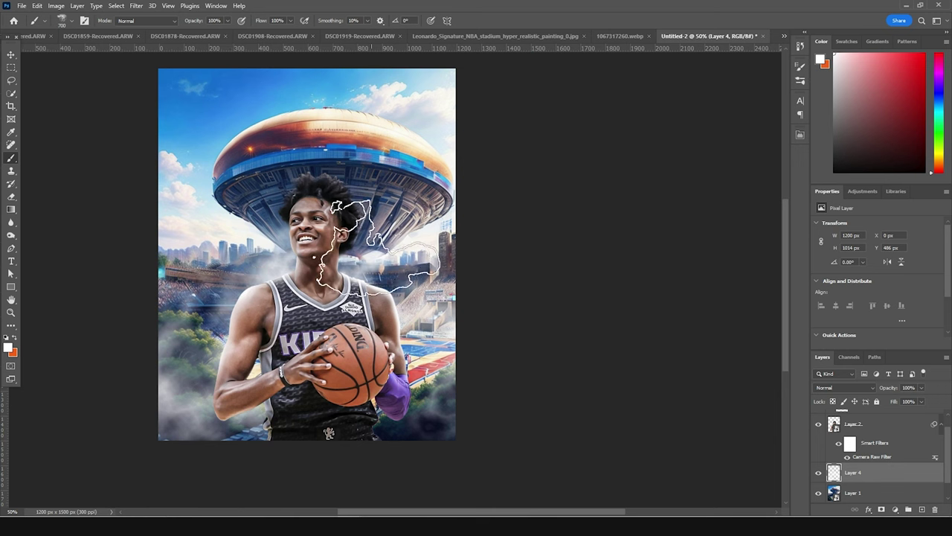
key(bracketright)
key(bracketright)
key(bracketright)
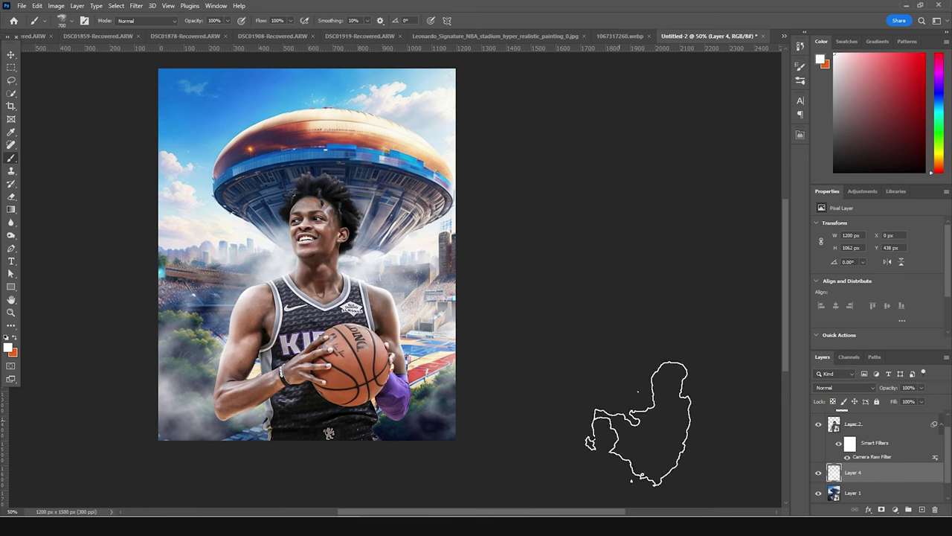
Step: Add a layer above Layer 3 and dab 1500 px clouds at the bottom left and right edge
scroll(876, 466, up, 1)
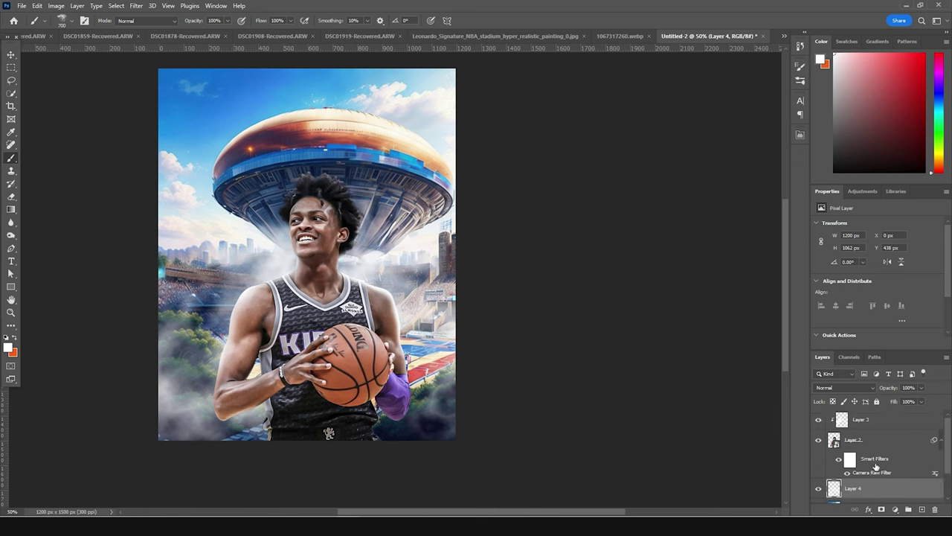
click(876, 425)
click(920, 509)
key(bracketright)
key(bracketright)
key(bracketright)
key(bracketright)
key(bracketright)
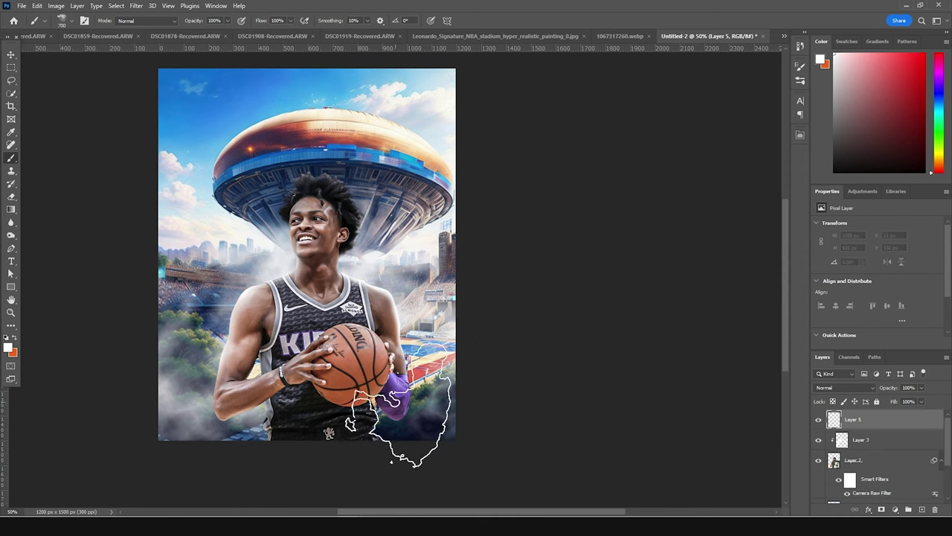
key(bracketright)
key(bracketright)
key(bracketright)
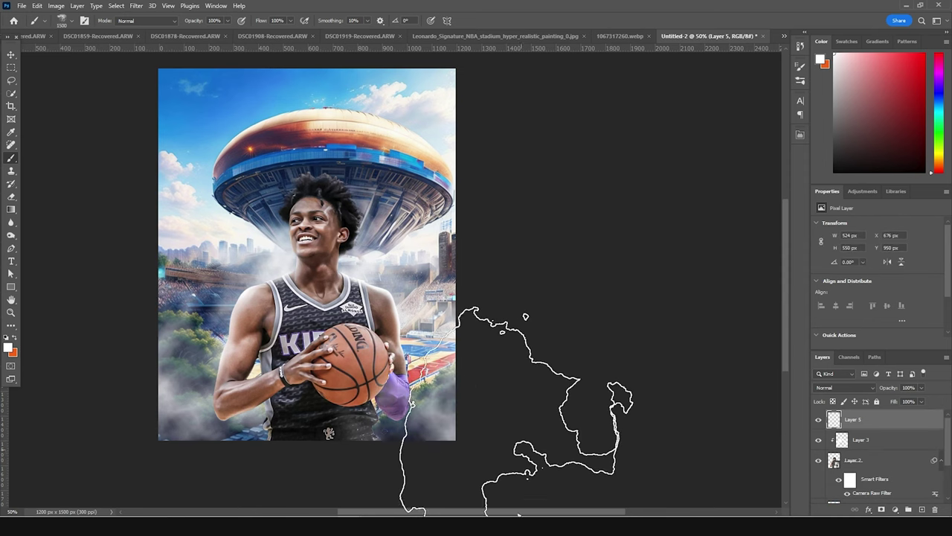
click(138, 429)
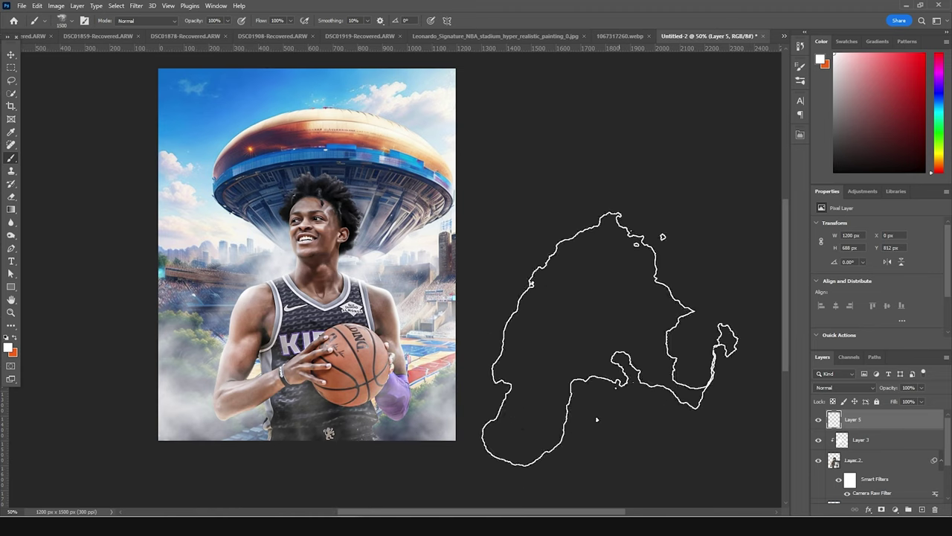
click(587, 301)
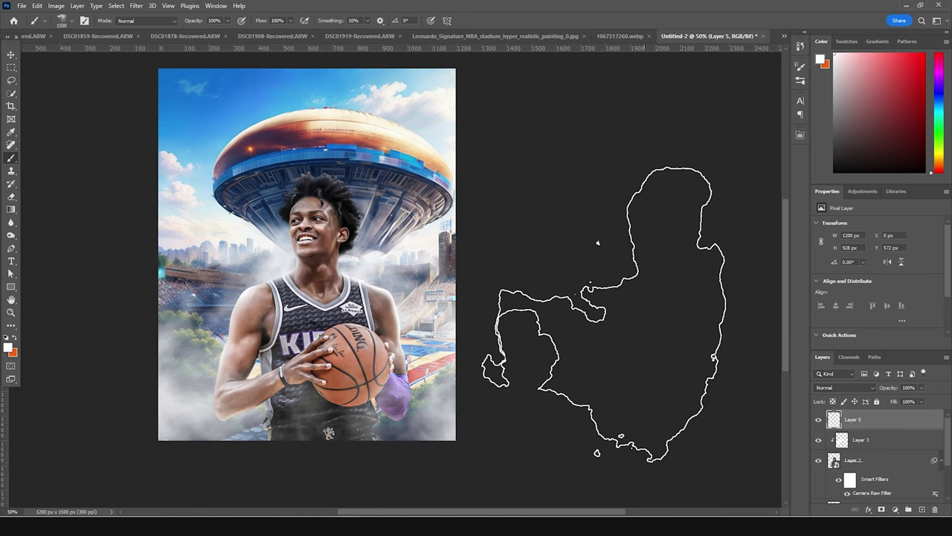
click(11, 54)
click(381, 182)
Step: Scale the stadium Layer 1 up to about 181% and shift it down behind the player
key(ctrl+t)
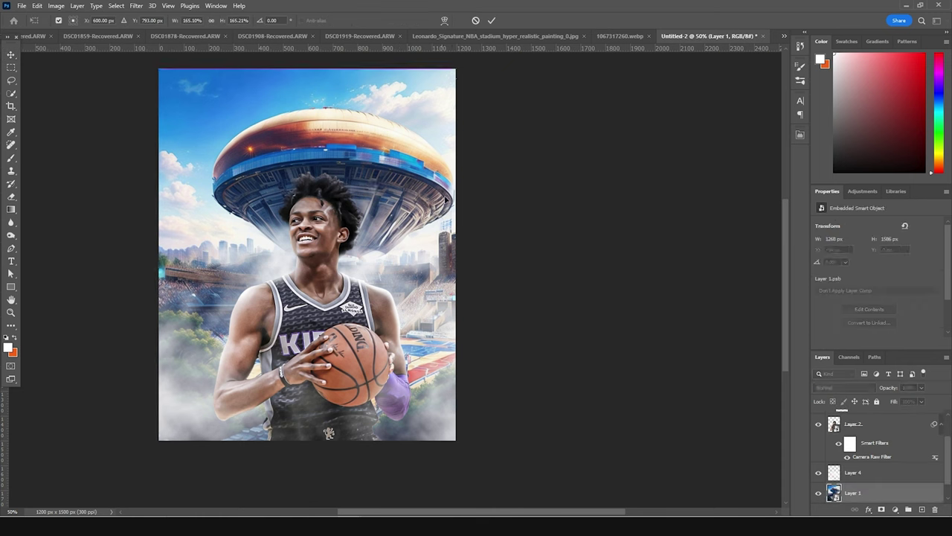
drag(461, 72, 470, 61)
drag(430, 162, 427, 181)
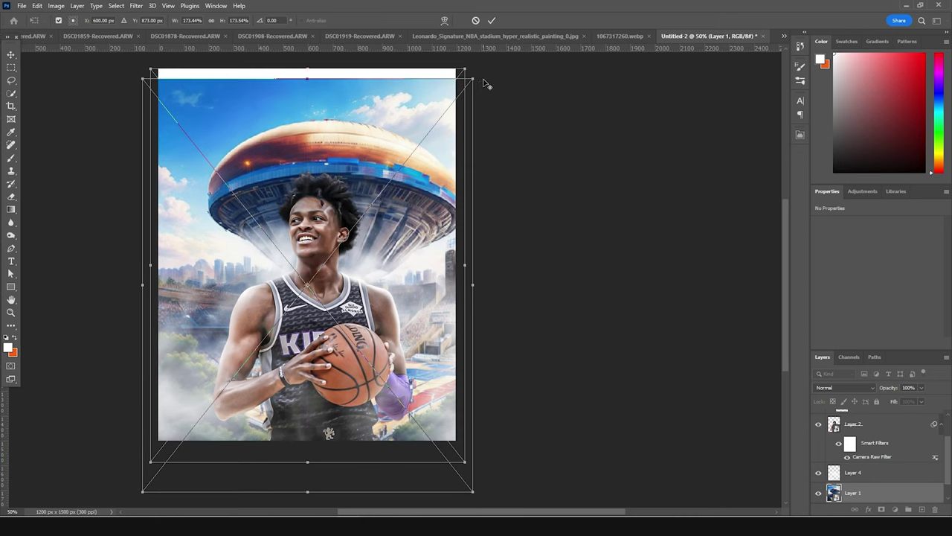
mouse_move(475, 76)
mouse_down()
mouse_move(494, 64)
mouse_move(489, 74)
mouse_up()
key(Return)
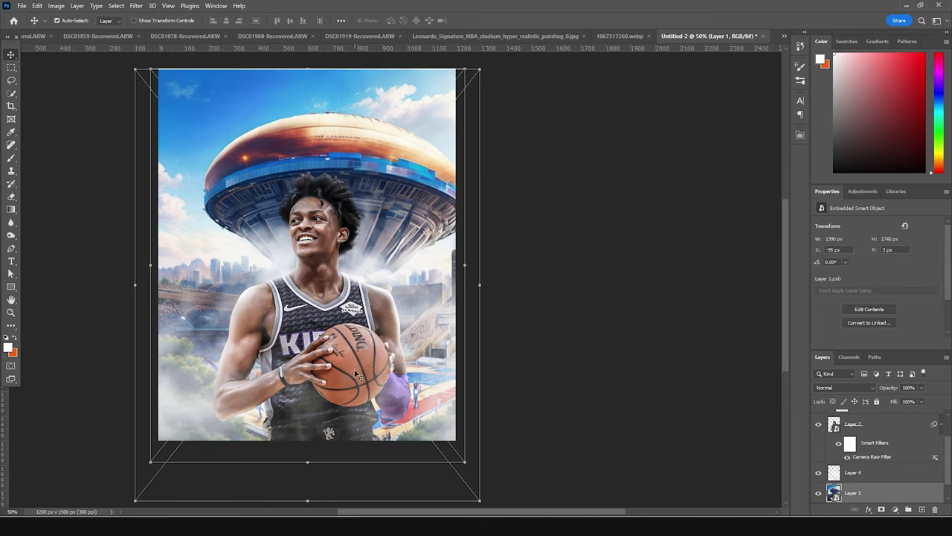
click(11, 262)
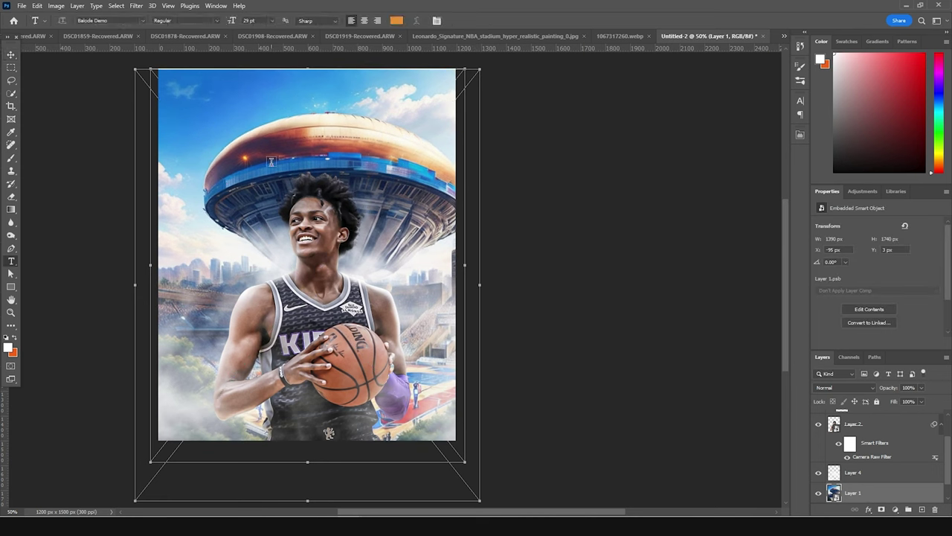
click(278, 167)
Step: Type KINGS and scale it to about 285% across the stadium dome
text(KINGS)
key(ctrl+Return)
key(v)
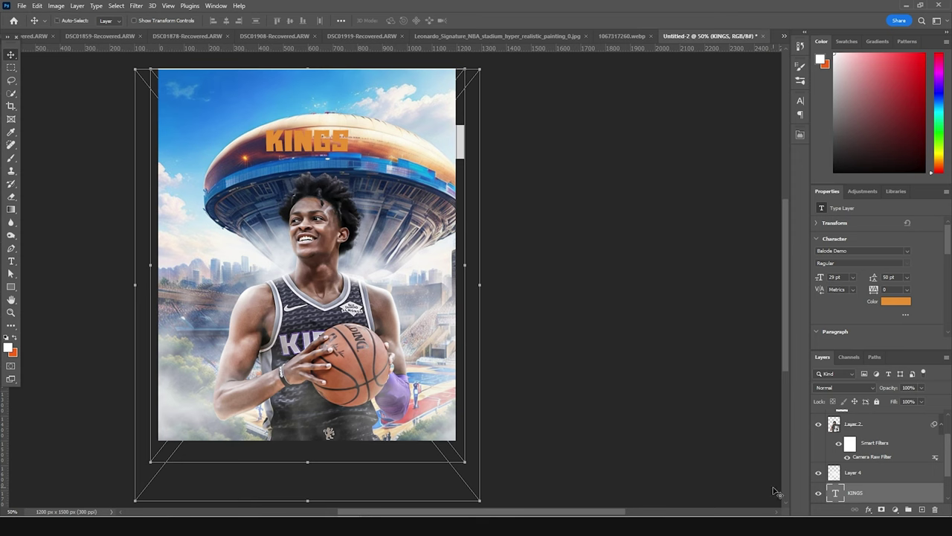
key(ctrl+t)
drag(350, 158, 415, 213)
mouse_move(378, 151)
mouse_down()
mouse_move(384, 158)
mouse_move(374, 158)
mouse_up()
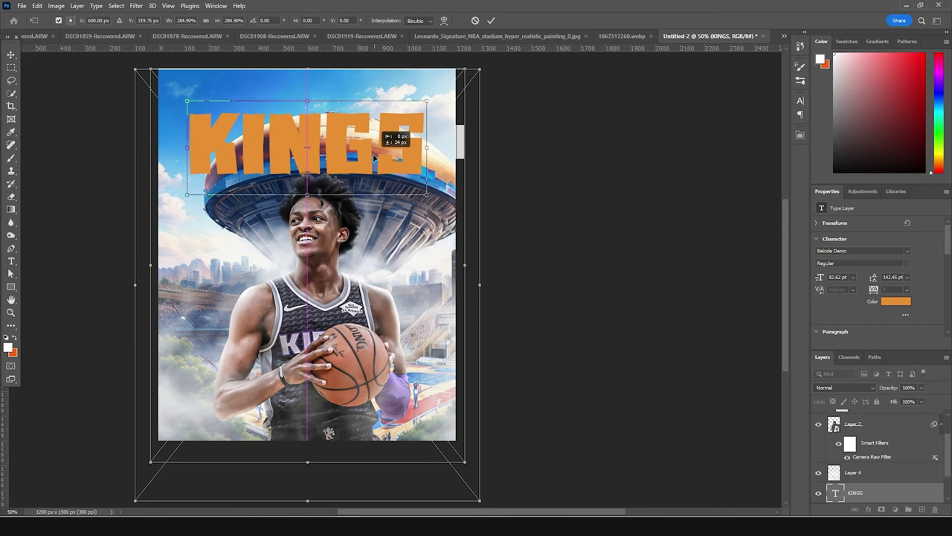
key(Return)
Step: Rescale and reposition the stadium Layer 1 to about 183%
scroll(821, 472, down, 1)
click(833, 473)
key(ctrl+t)
drag(331, 245, 345, 265)
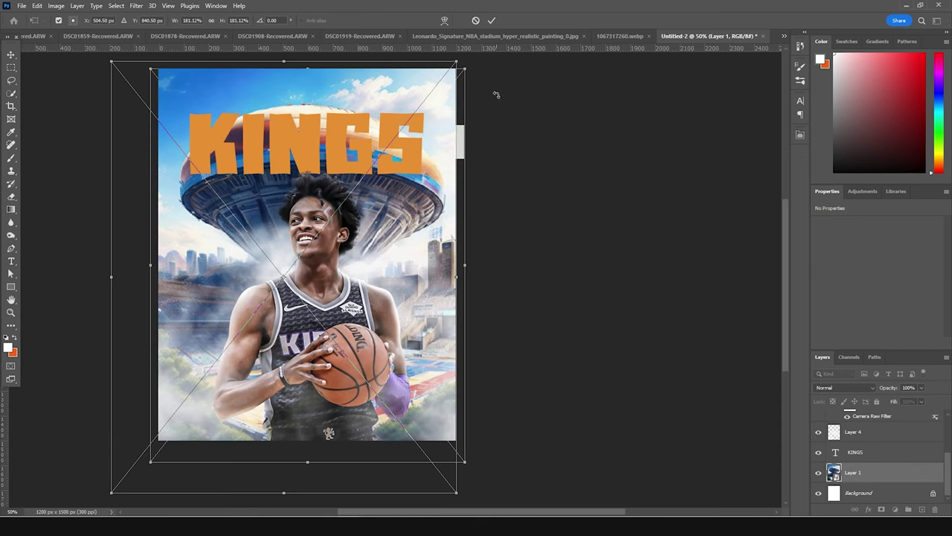
drag(457, 60, 461, 64)
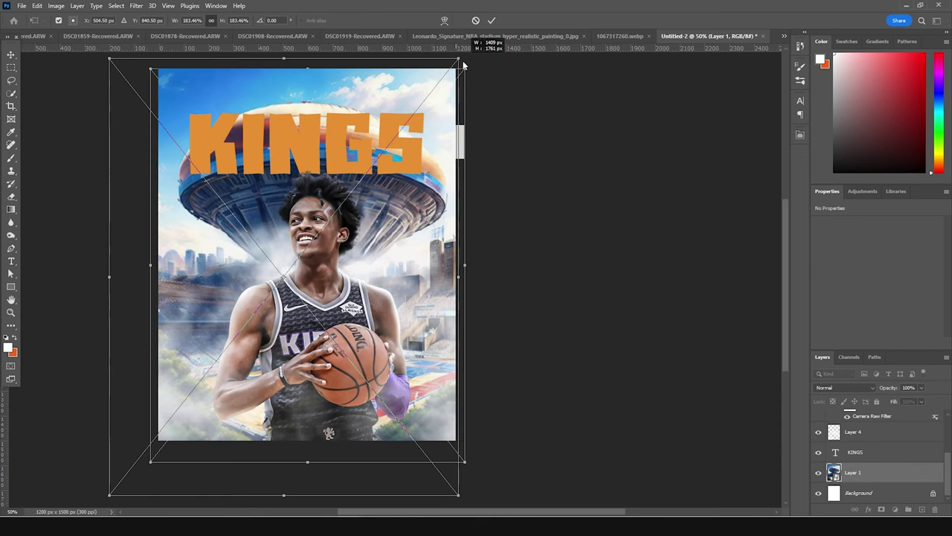
drag(424, 229, 426, 230)
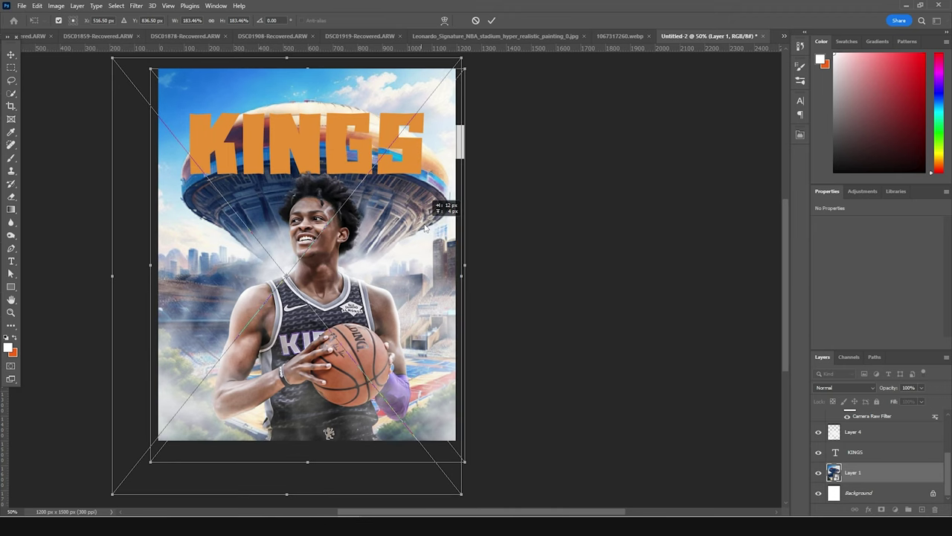
click(856, 451)
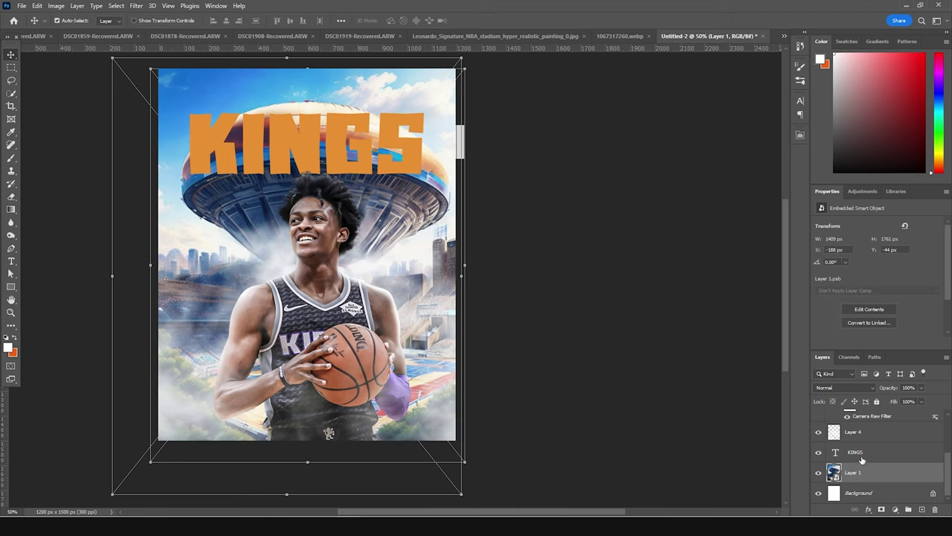
right_click(856, 453)
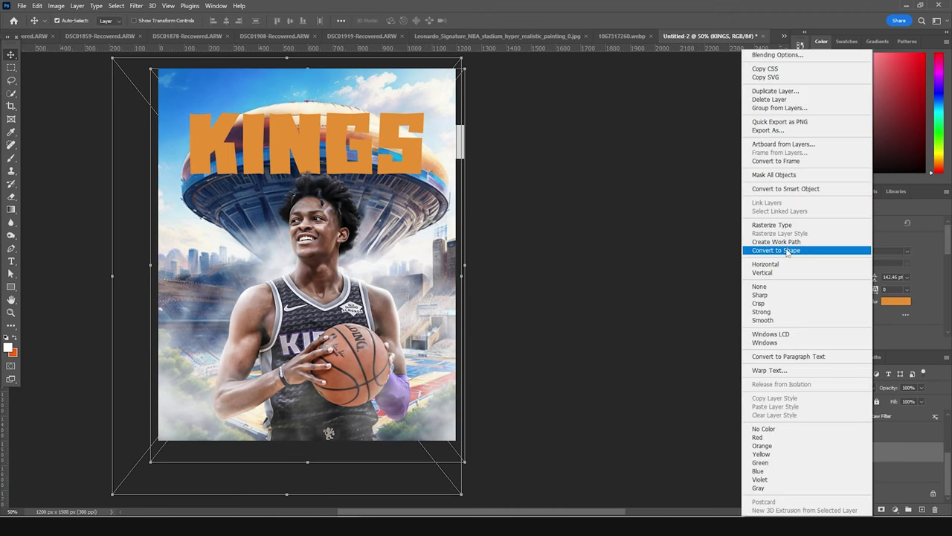
Step: Convert the KINGS text to a shape and switch its transform to Warp
click(776, 250)
key(ctrl+t)
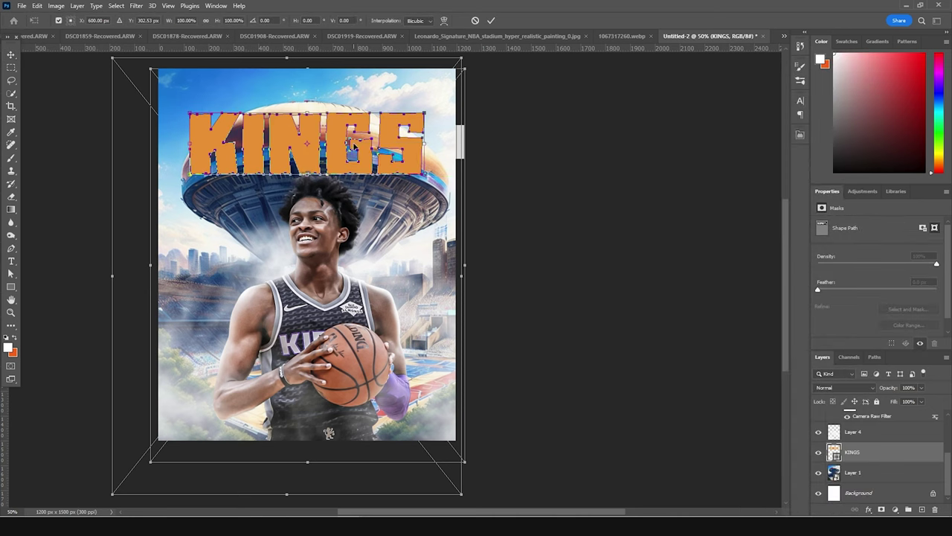
right_click(354, 145)
click(405, 212)
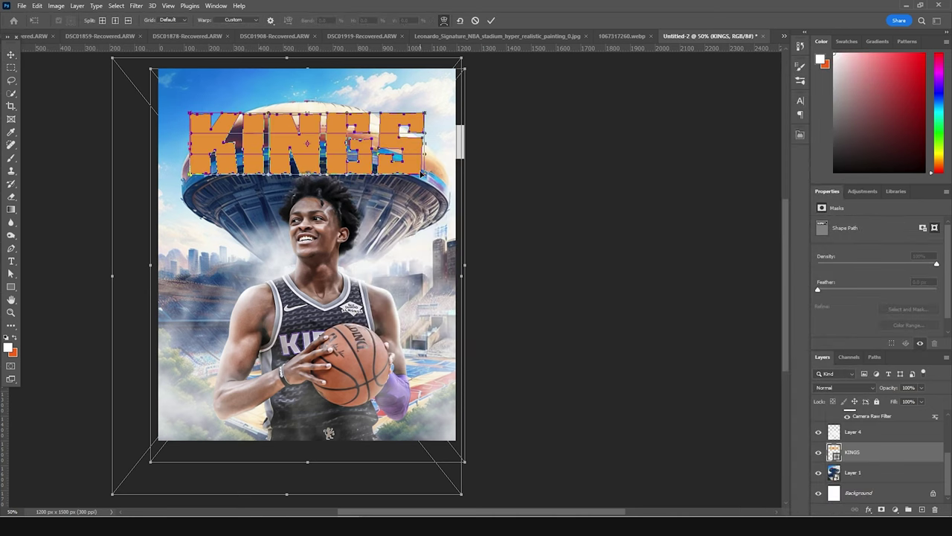
Step: Warp KINGS by pulling its lower corners down and out and adjusting the upper corners
drag(426, 177, 425, 187)
drag(190, 176, 195, 196)
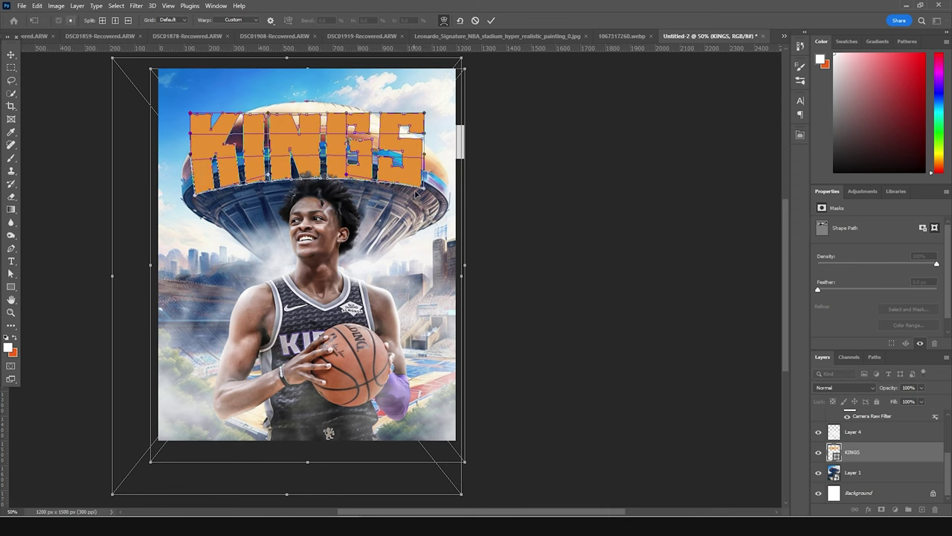
drag(423, 191, 427, 197)
drag(195, 196, 186, 205)
drag(427, 197, 429, 201)
drag(424, 113, 424, 105)
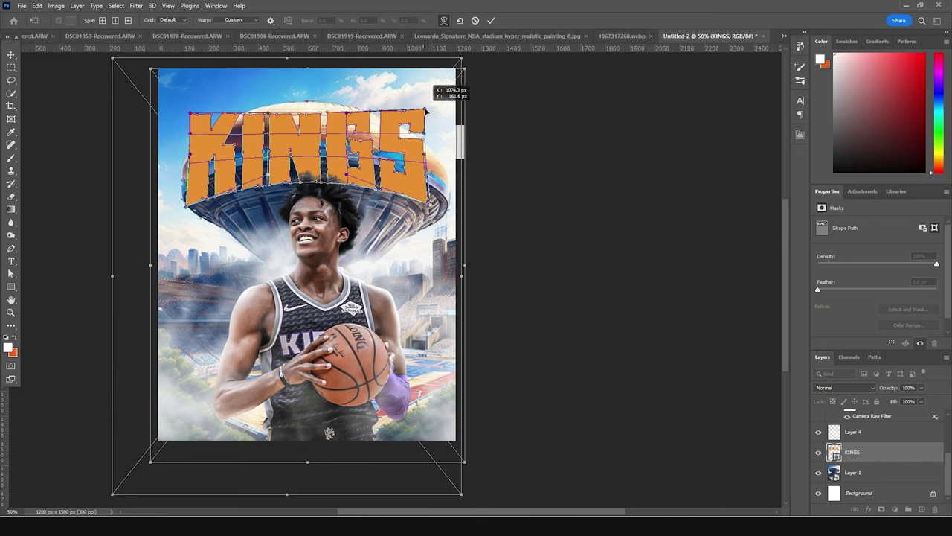
drag(190, 113, 185, 104)
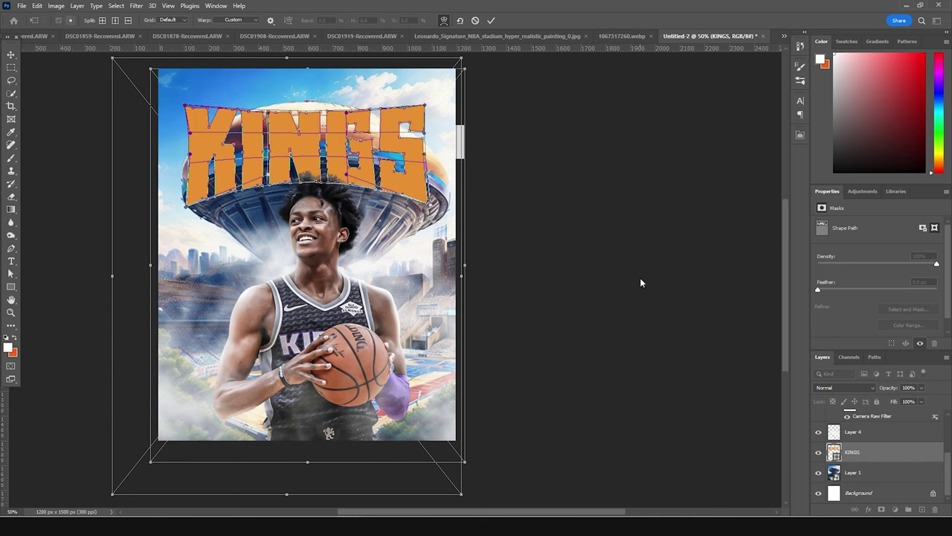
key(Return)
key(Return)
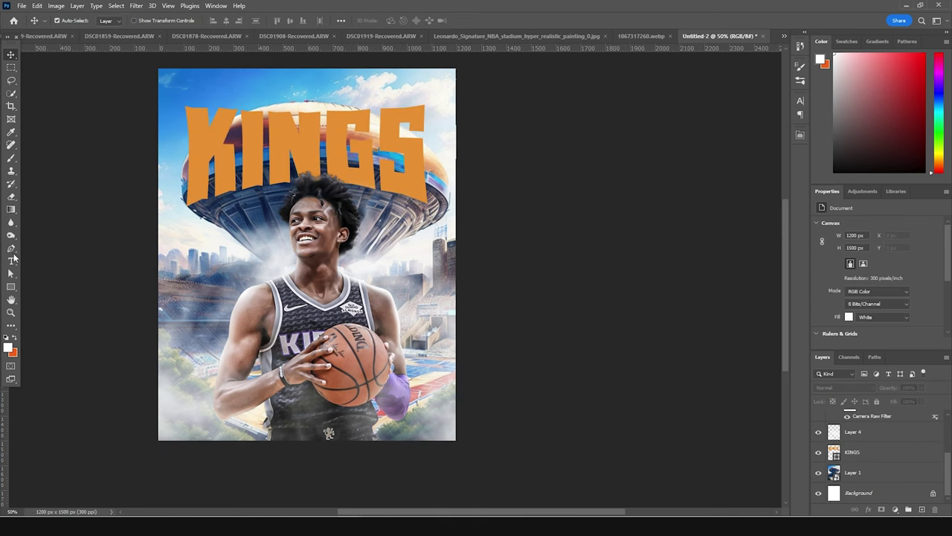
Step: Type SACRAMENTO, shrink it, and centre it just above the KINGS title
click(12, 259)
click(314, 89)
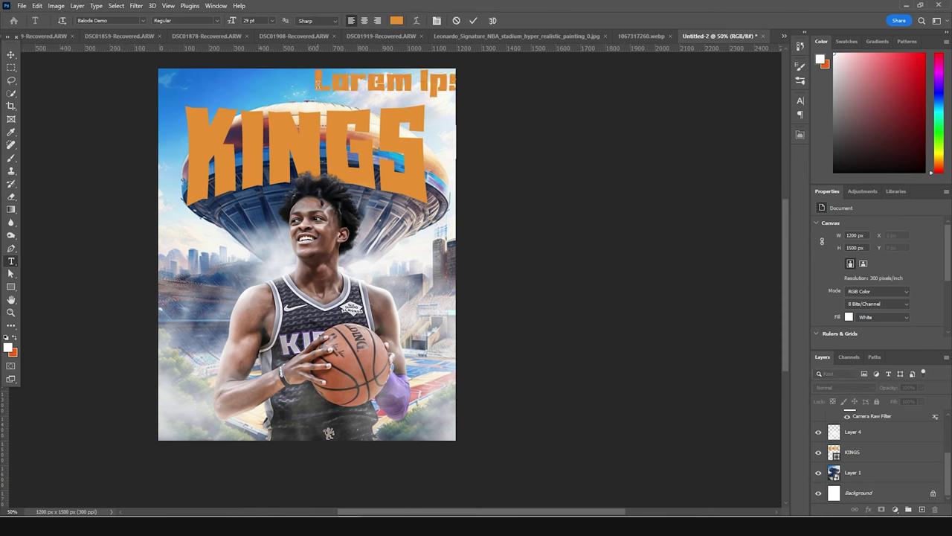
scroll(903, 417, up, 3)
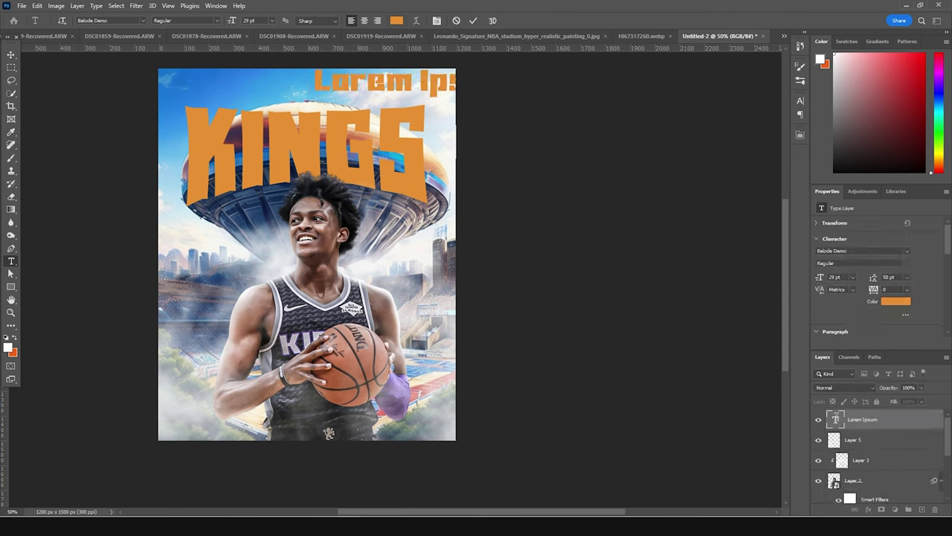
text(SACRAME)
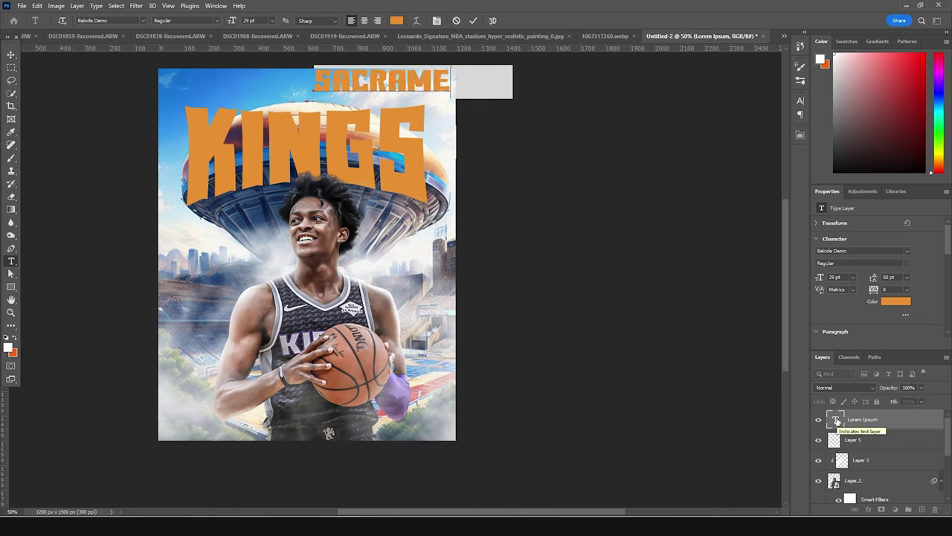
text(NTO)
click(12, 54)
key(ctrl+t)
mouse_move(315, 99)
mouse_down()
mouse_move(375, 87)
mouse_move(355, 84)
mouse_move(328, 100)
mouse_move(367, 108)
mouse_move(331, 105)
mouse_up()
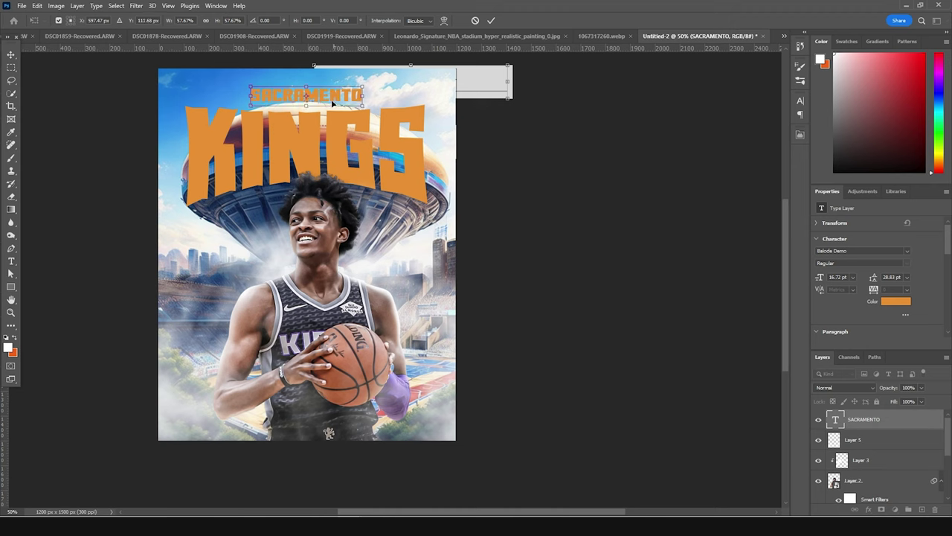
key(Return)
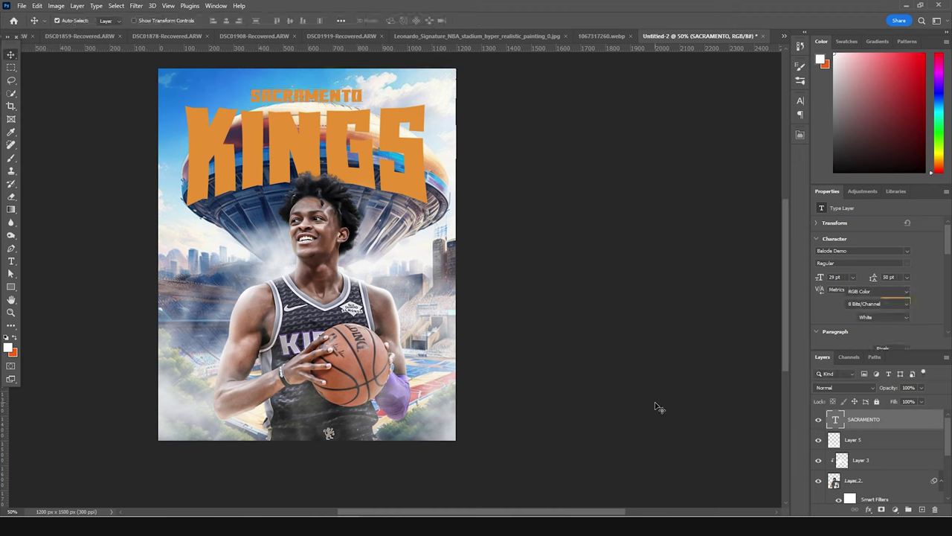
click(659, 405)
click(856, 480)
Step: Duplicate the player Layer 2 and open Filter > Stylize > Oil Paint
scroll(835, 467, down, 1)
scroll(833, 466, up, 1)
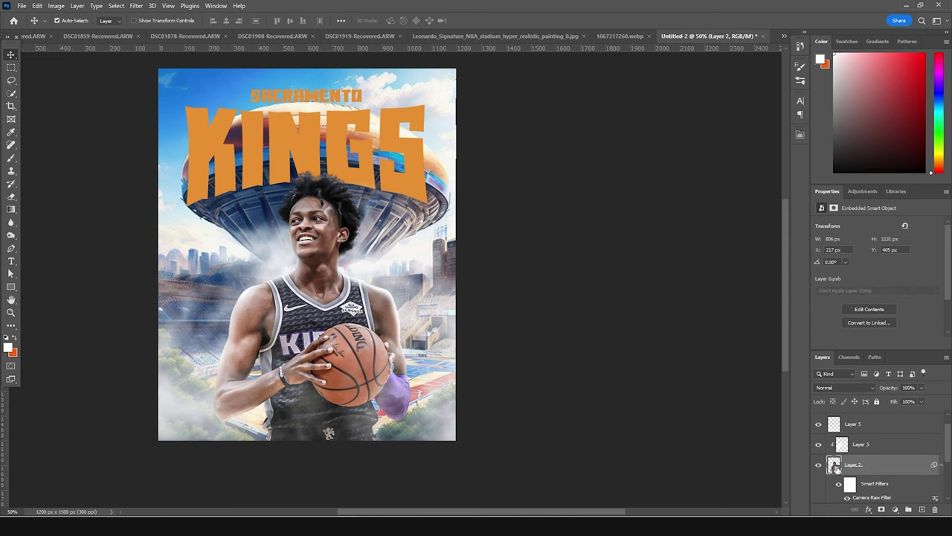
key(ctrl+j)
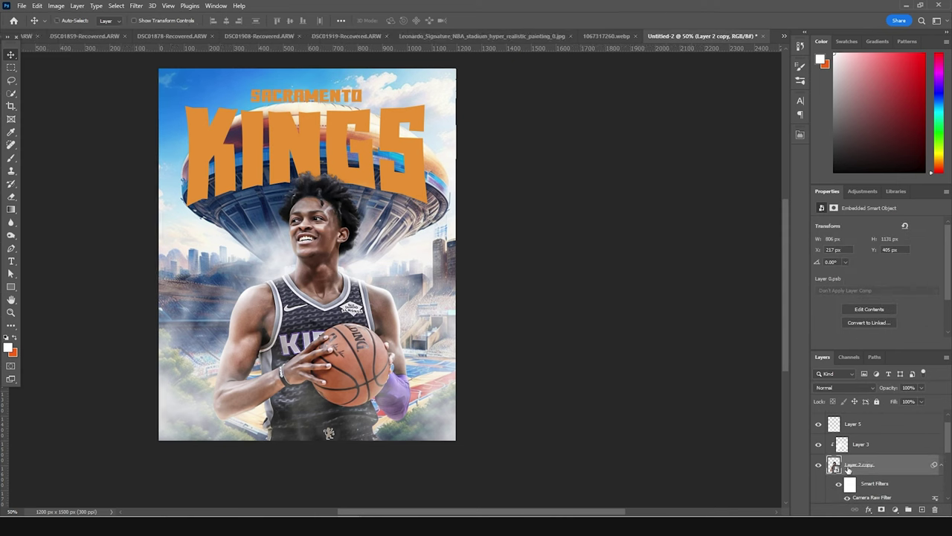
click(136, 6)
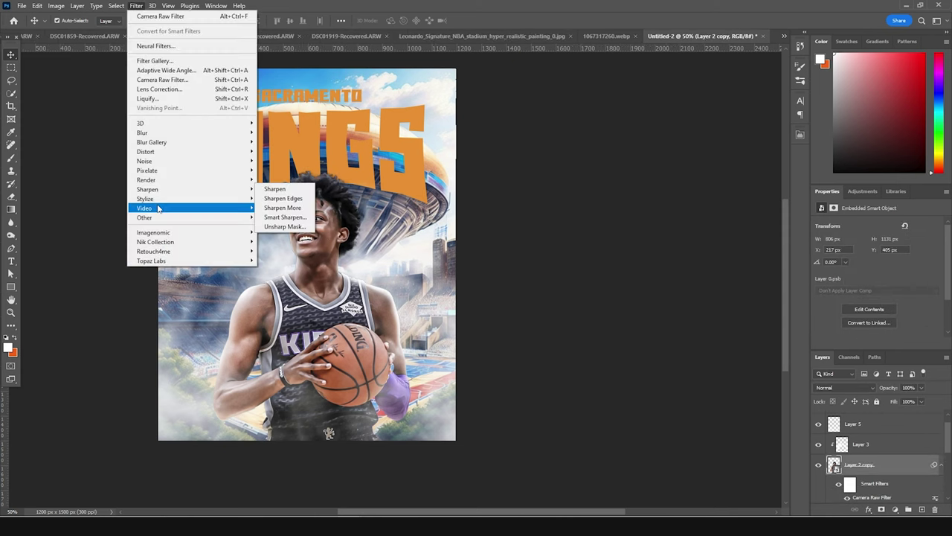
mouse_move(238, 199)
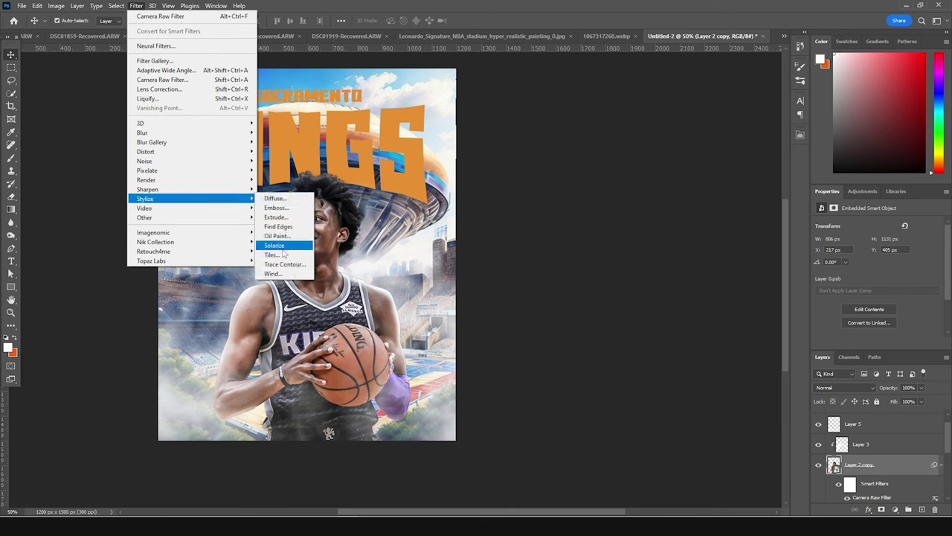
click(276, 236)
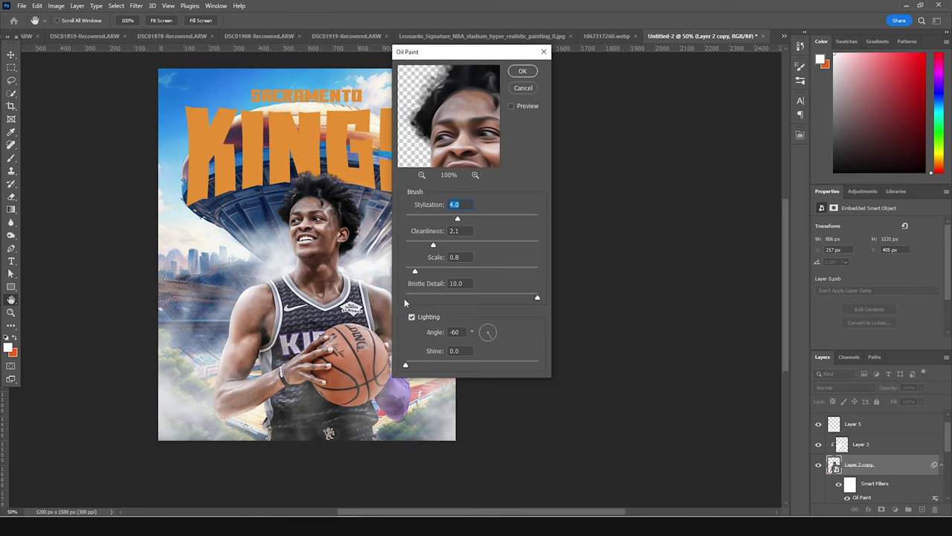
Step: Lower Oil Paint Cleanliness to 1.2, apply the filter, and add a layer mask
click(454, 351)
drag(434, 246, 431, 246)
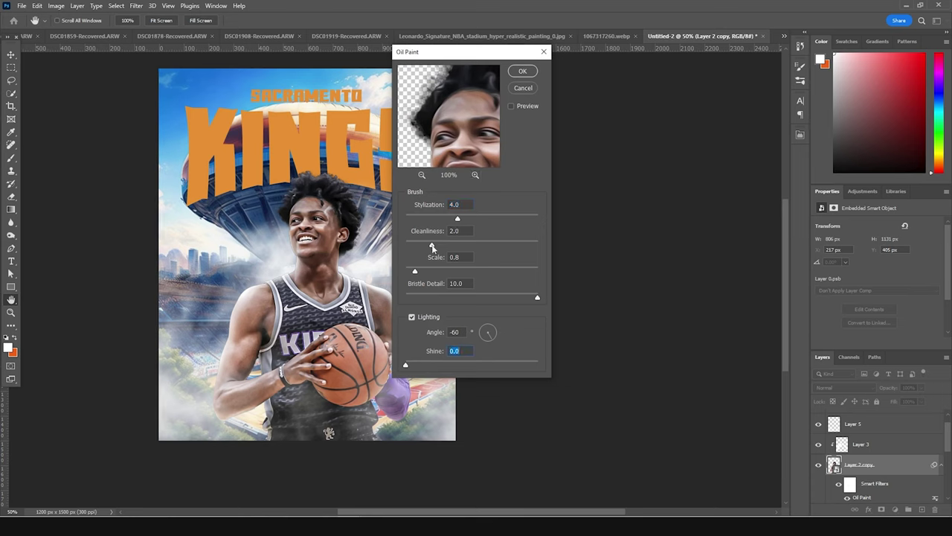
click(422, 176)
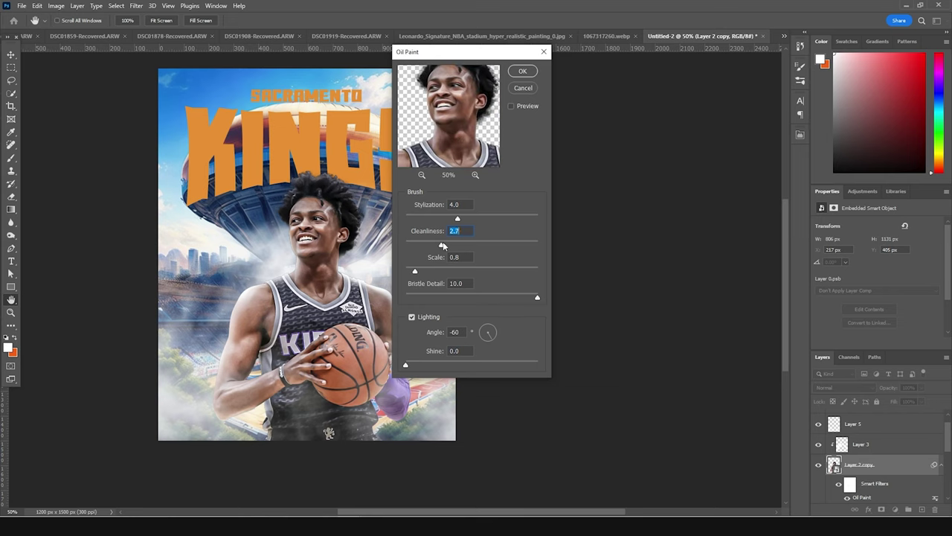
drag(418, 244, 418, 243)
drag(450, 130, 454, 139)
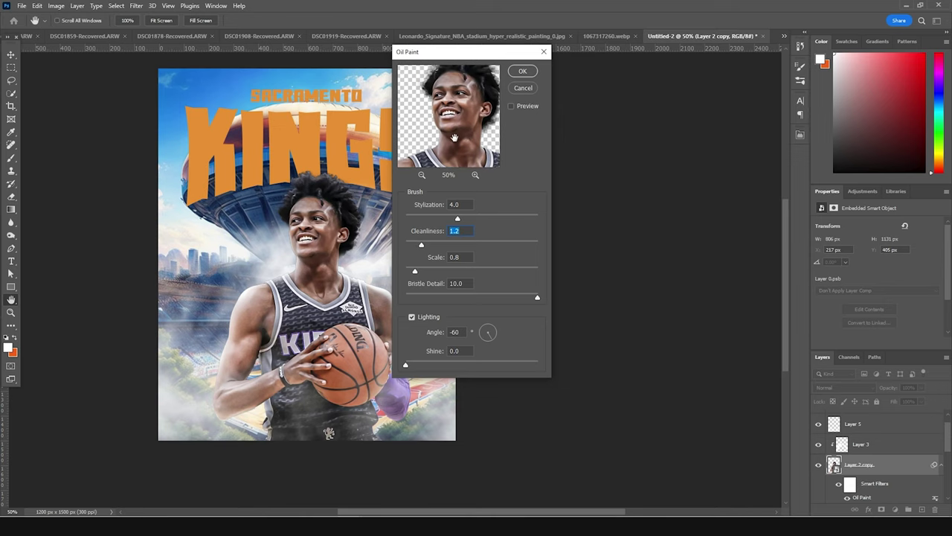
click(524, 71)
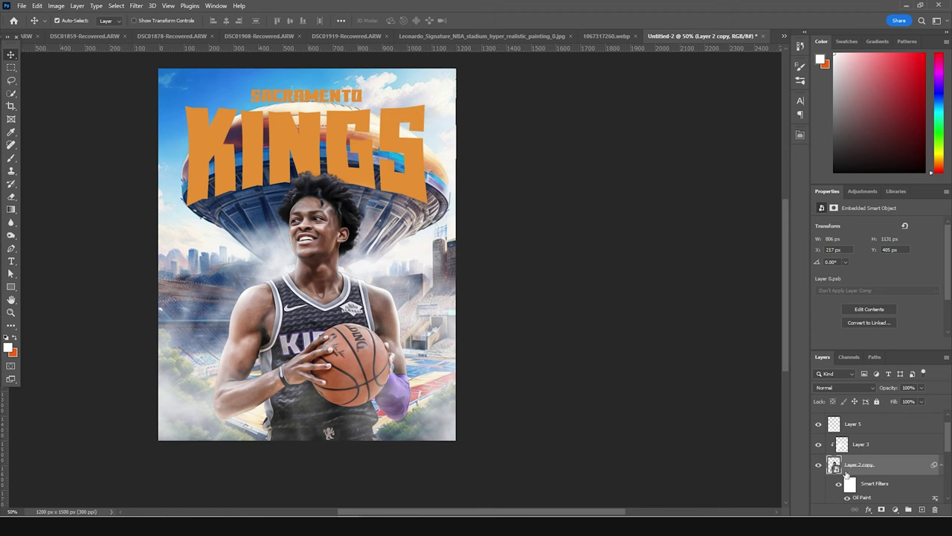
click(881, 509)
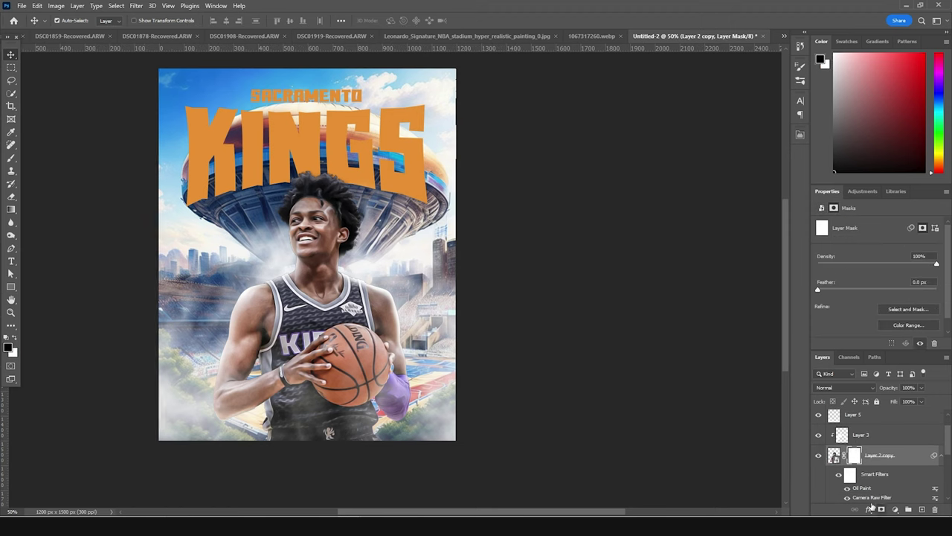
Step: Select the Soft Round brush at size 100
key(b)
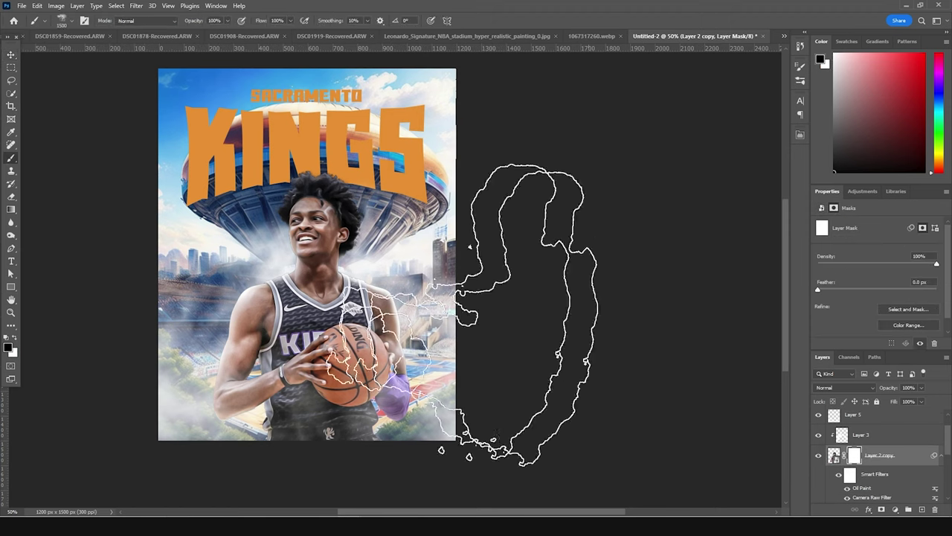
click(71, 23)
drag(122, 174, 121, 131)
double_click(91, 149)
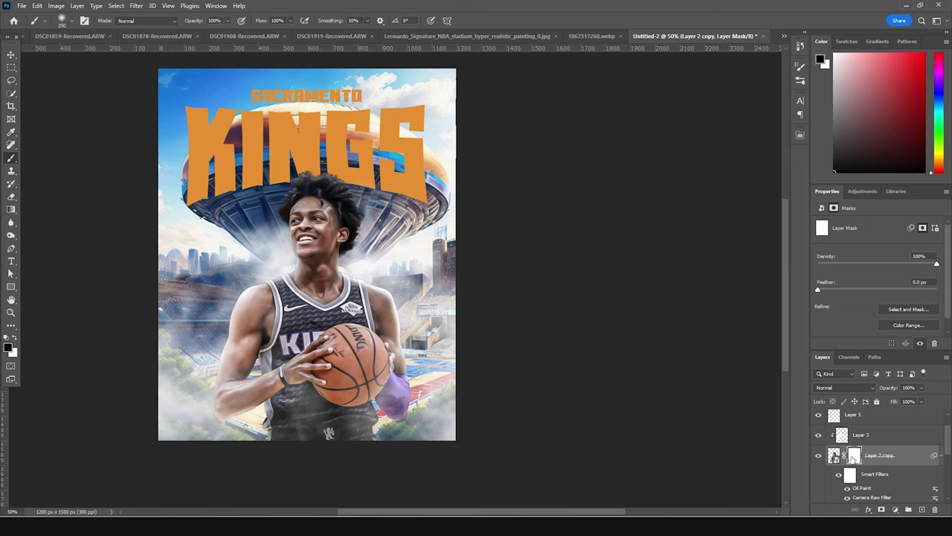
key(bracketleft)
key(bracketleft)
key(bracketleft)
key(bracketleft)
key(bracketleft)
key(bracketleft)
key(bracketleft)
key(bracketleft)
key(bracketleft)
key(bracketleft)
Step: Paint black on the mask over the player's eye and teeth to restore detail
key(ctrl+plus)
key(ctrl+plus)
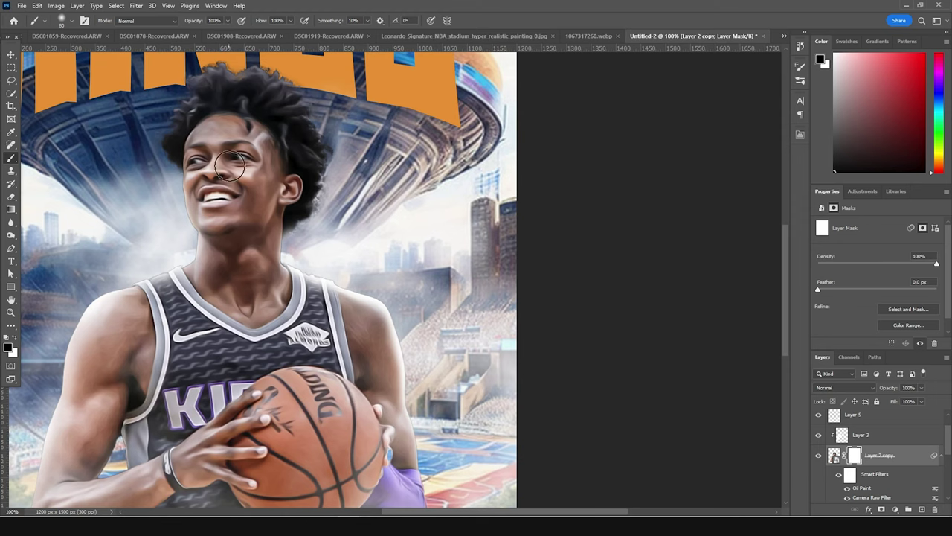
drag(182, 169, 192, 163)
key(bracketleft)
key(bracketleft)
key(bracketleft)
drag(221, 194, 212, 195)
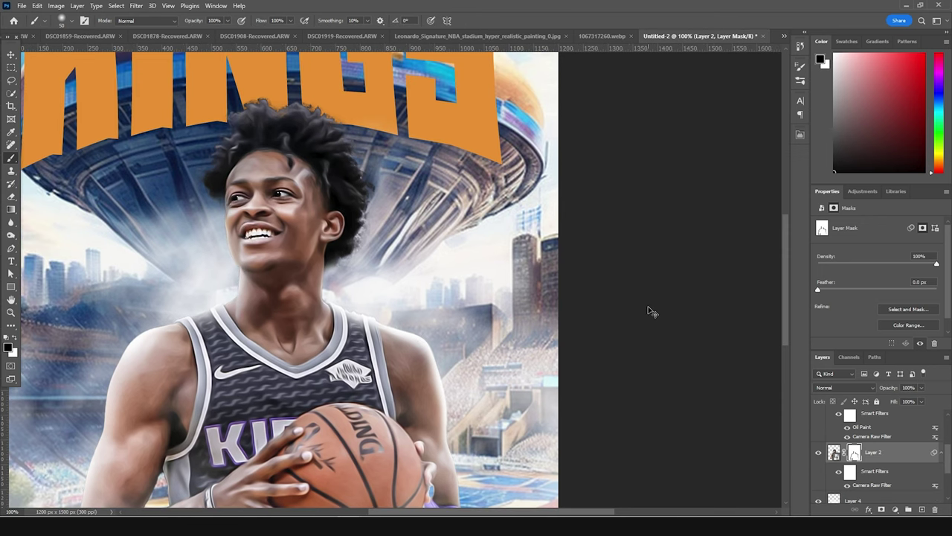
key(ctrl+minus)
key(ctrl+minus)
key(v)
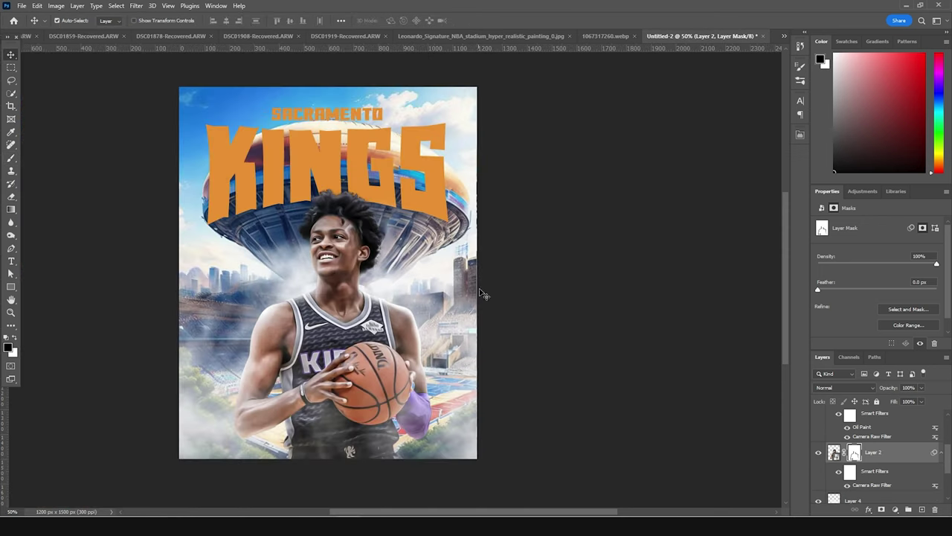
click(470, 206)
Step: Apply Oil Paint to the stadium Layer 1 (Stylization 4.0, Cleanliness 1.2, Scale 0.8)
click(136, 6)
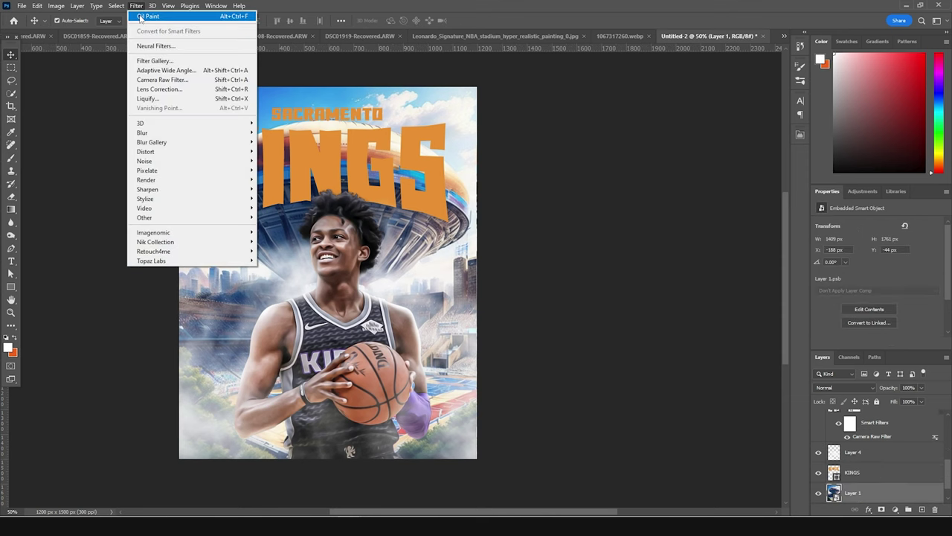
click(141, 16)
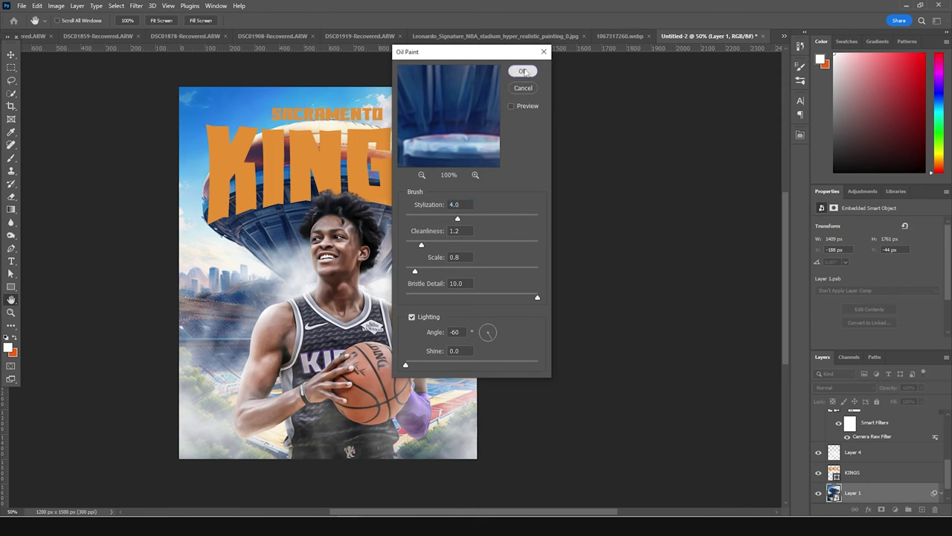
click(523, 73)
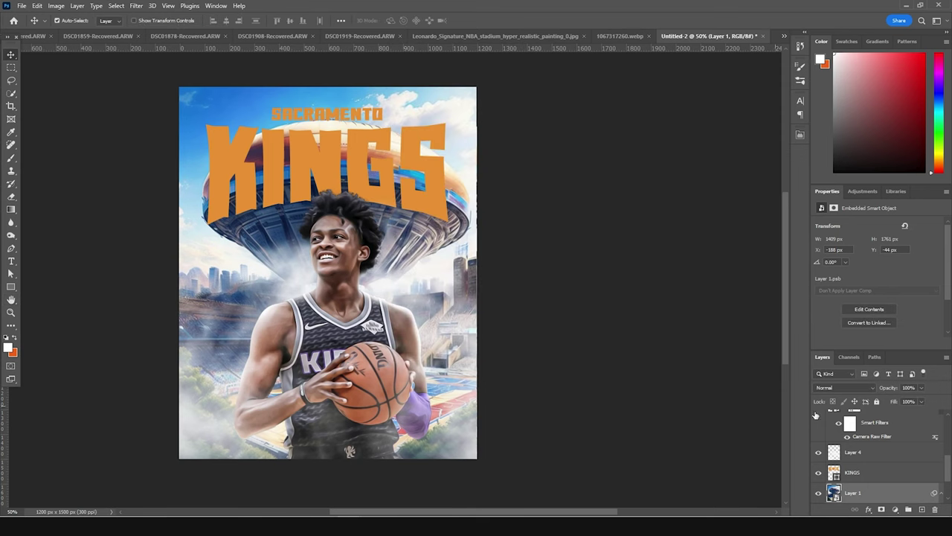
scroll(837, 452, up, 4)
Step: Add a Color Lookup layer above SACRAMENTO, loaded with the WindyCineD.cube 3D LUT
click(875, 430)
click(895, 508)
click(896, 454)
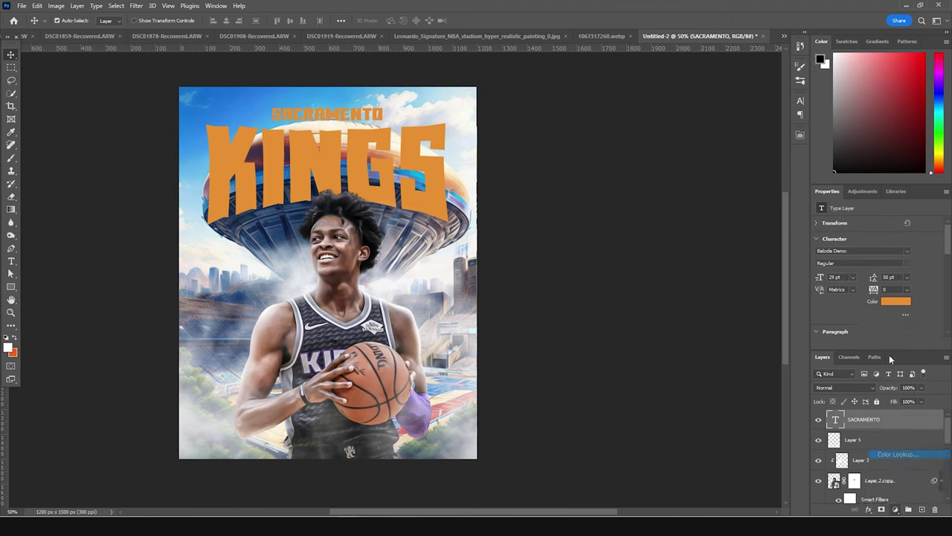
click(895, 224)
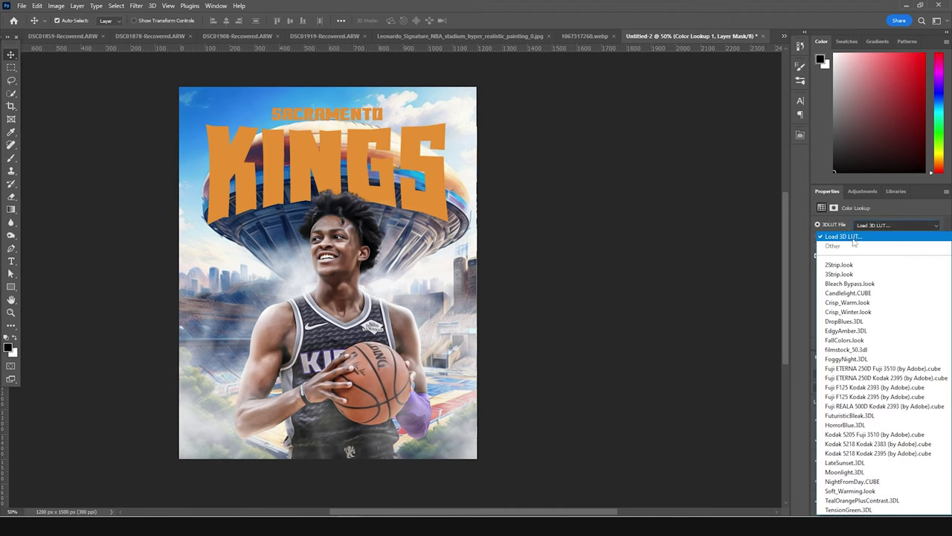
click(854, 239)
click(149, 83)
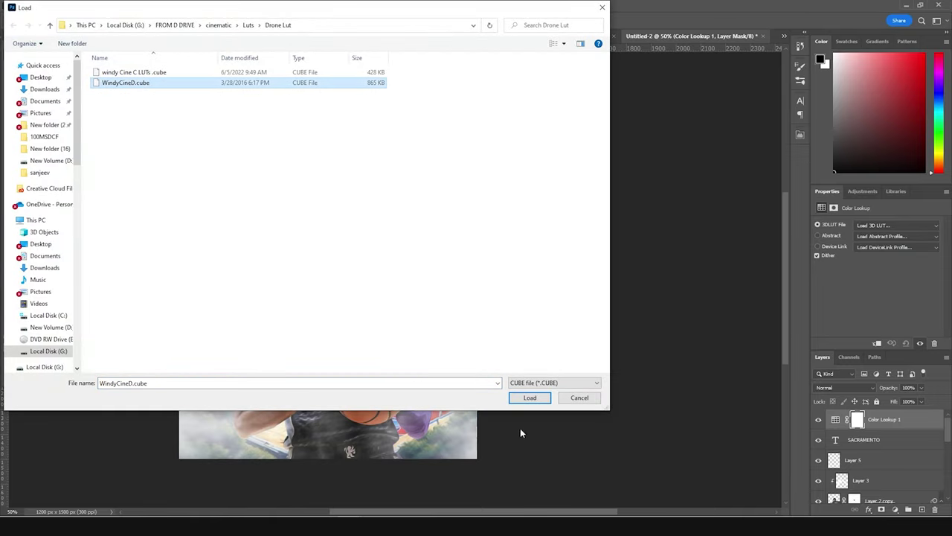
click(528, 397)
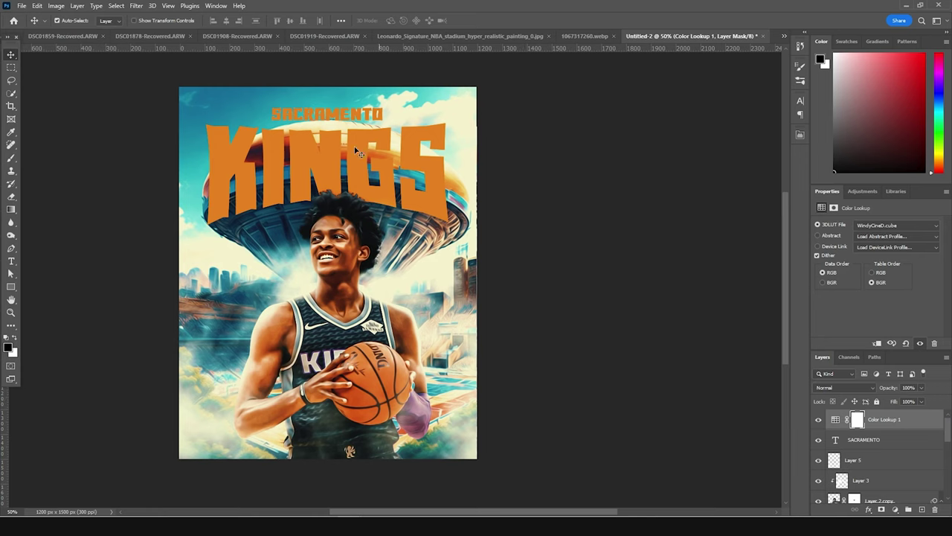